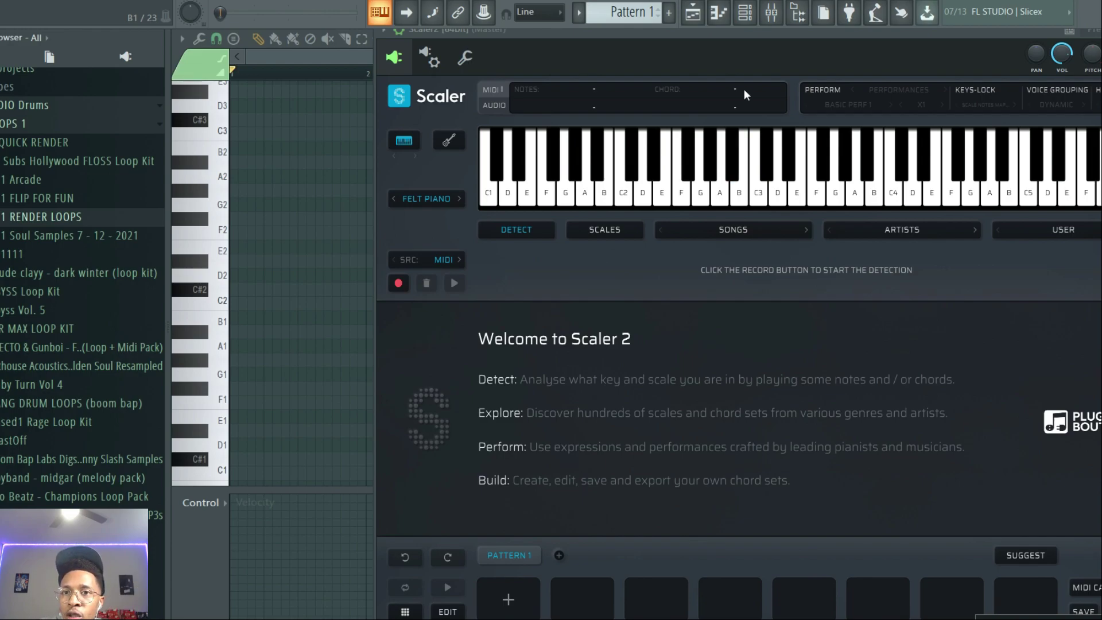
# Move Scaler 2 aside and browse its Synth, Bass, Hybrid and Piano sound categories, keeping Felt Piano
pyautogui.moveTo(776, 32); pyautogui.dragTo(632, 42)
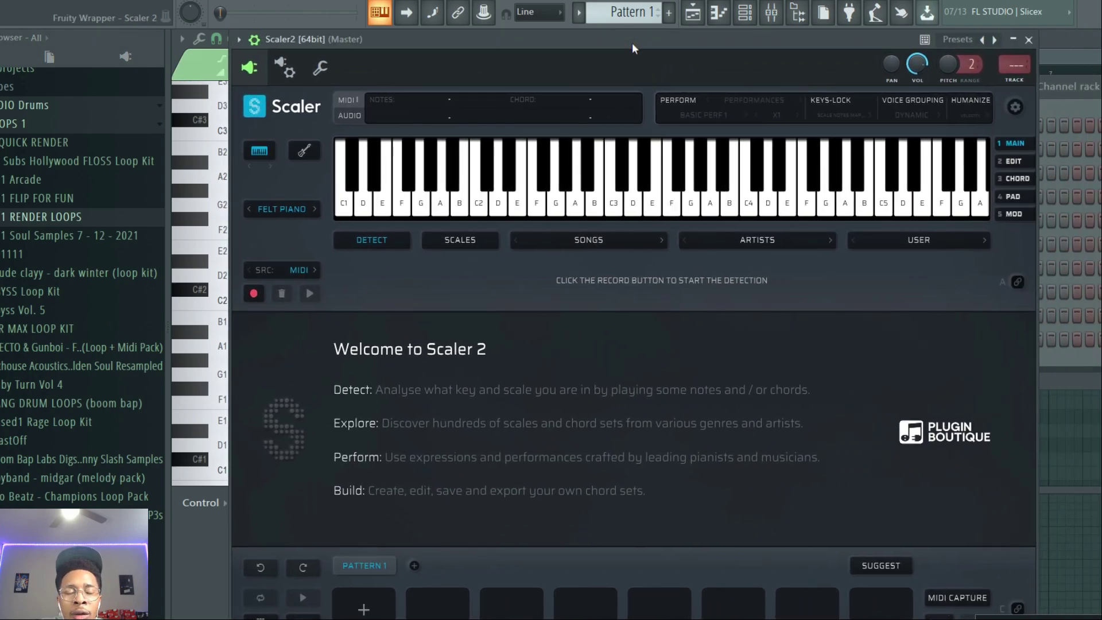
pyautogui.click(281, 208)
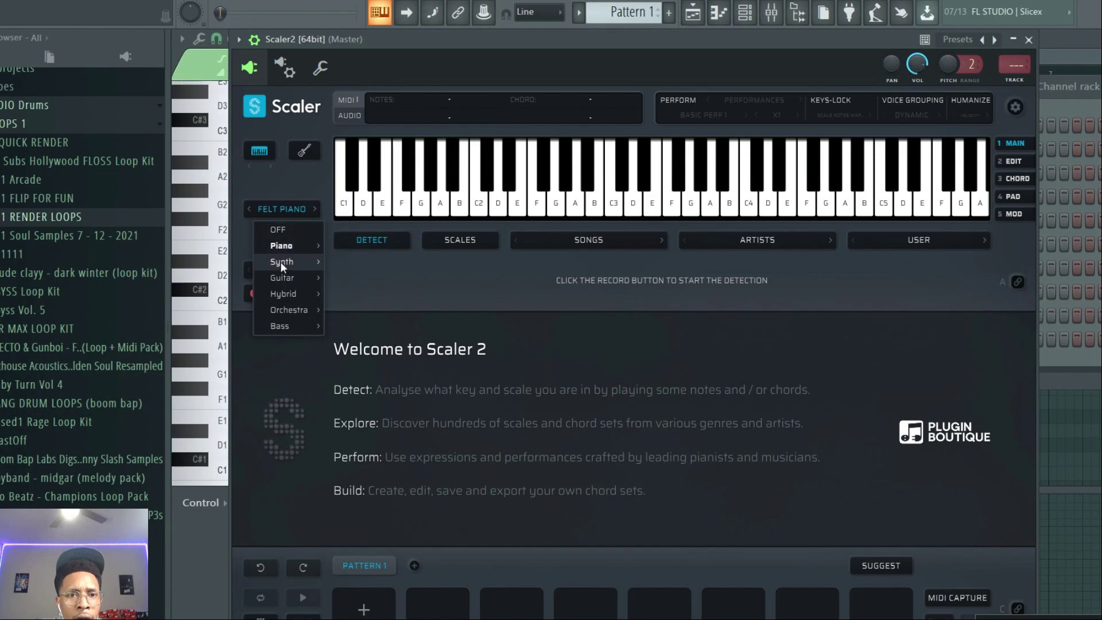
pyautogui.moveTo(281, 263)
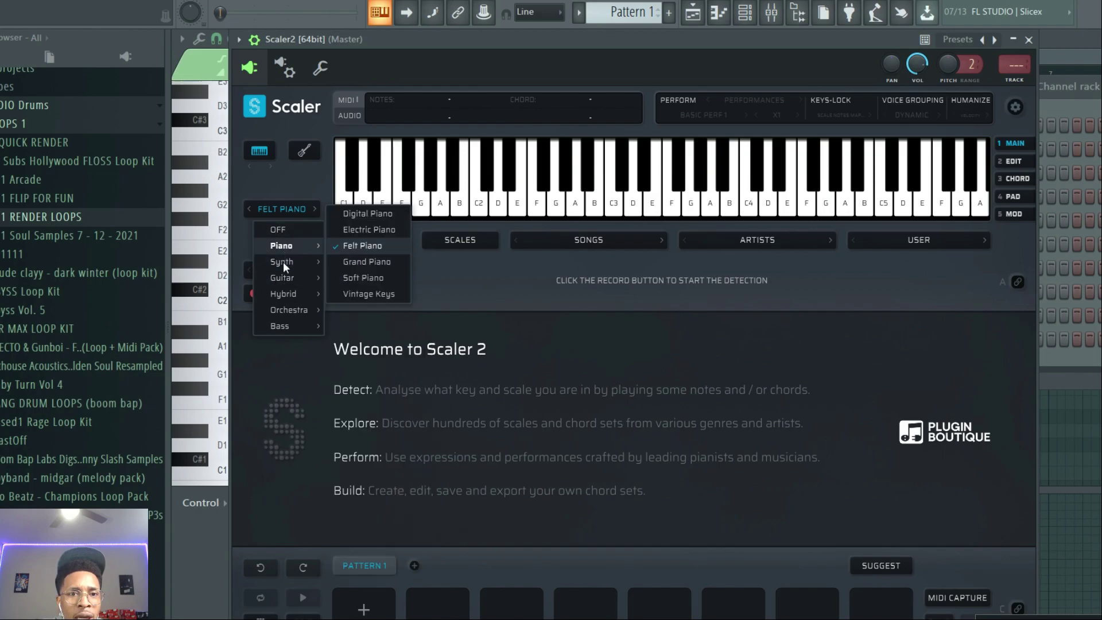
pyautogui.moveTo(282, 330)
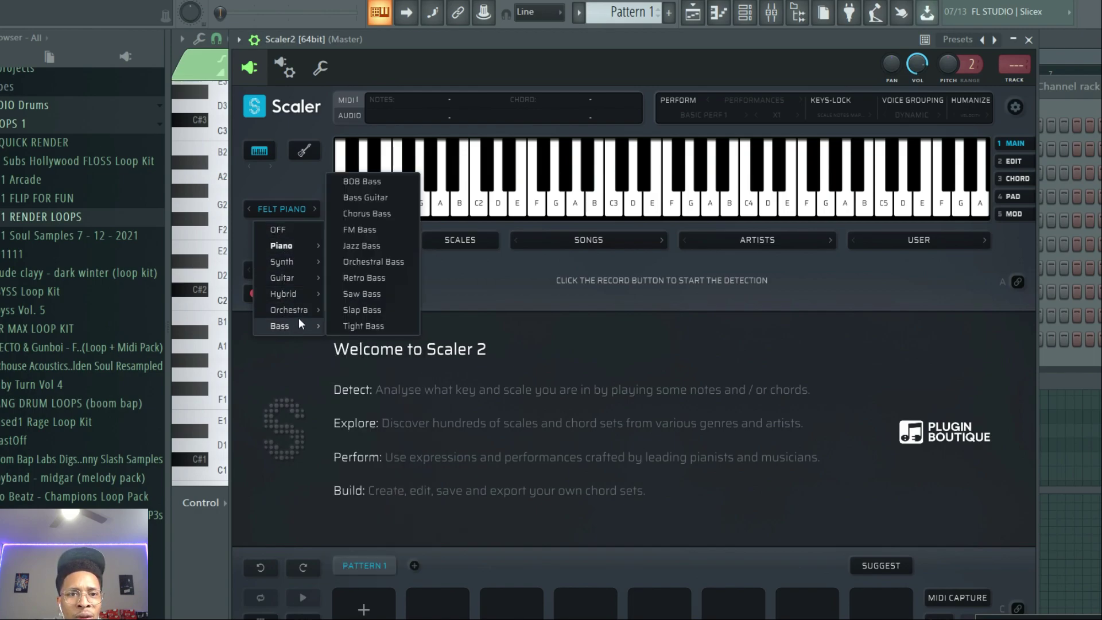
pyautogui.moveTo(291, 295)
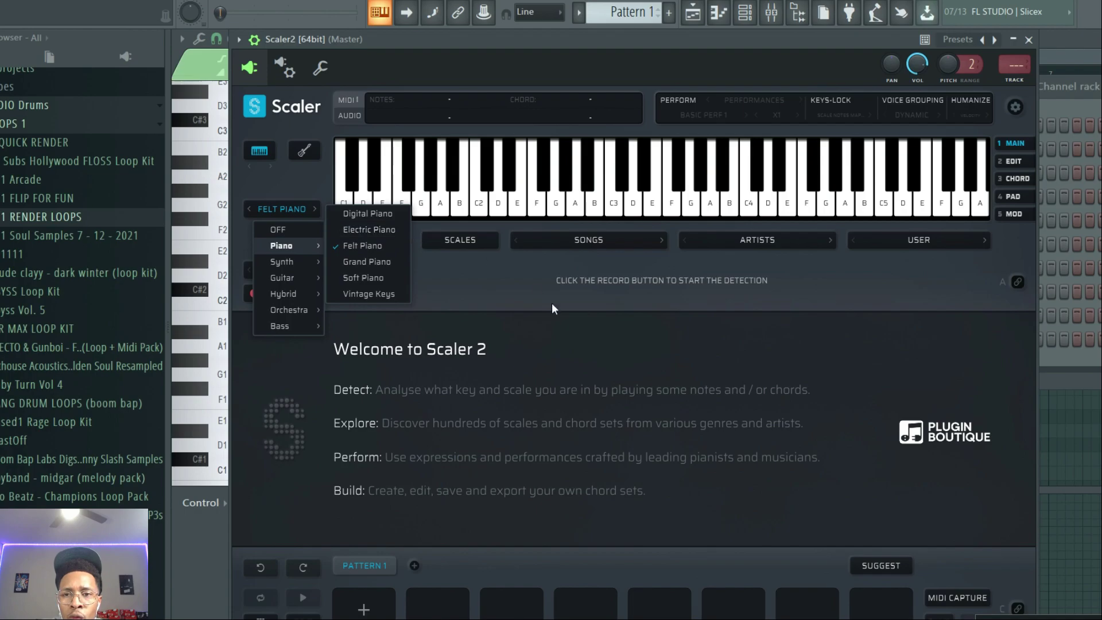
# Open Scorch from the Channel rack, raise its main knob from MIN, and shift the window left
pyautogui.click(1049, 359)
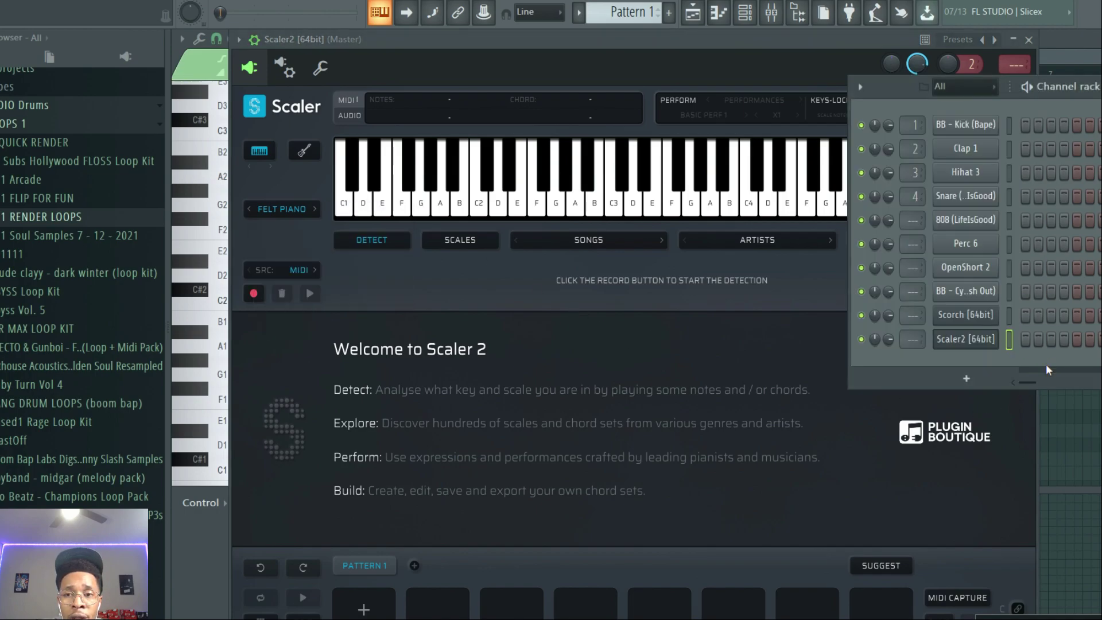
pyautogui.click(965, 312)
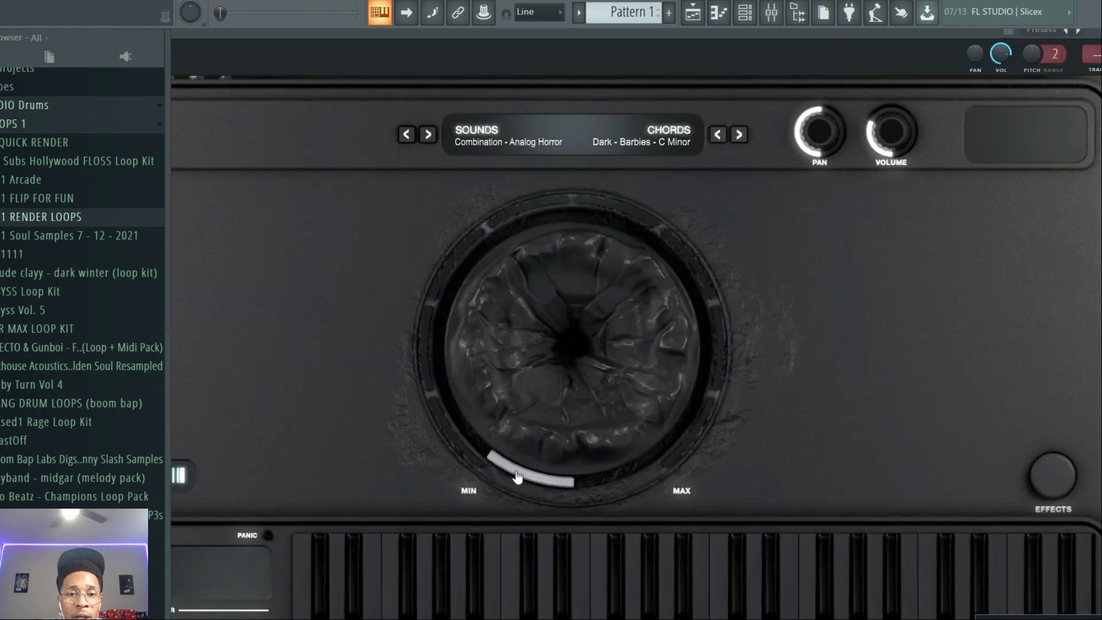
pyautogui.moveTo(514, 475); pyautogui.dragTo(472, 168)
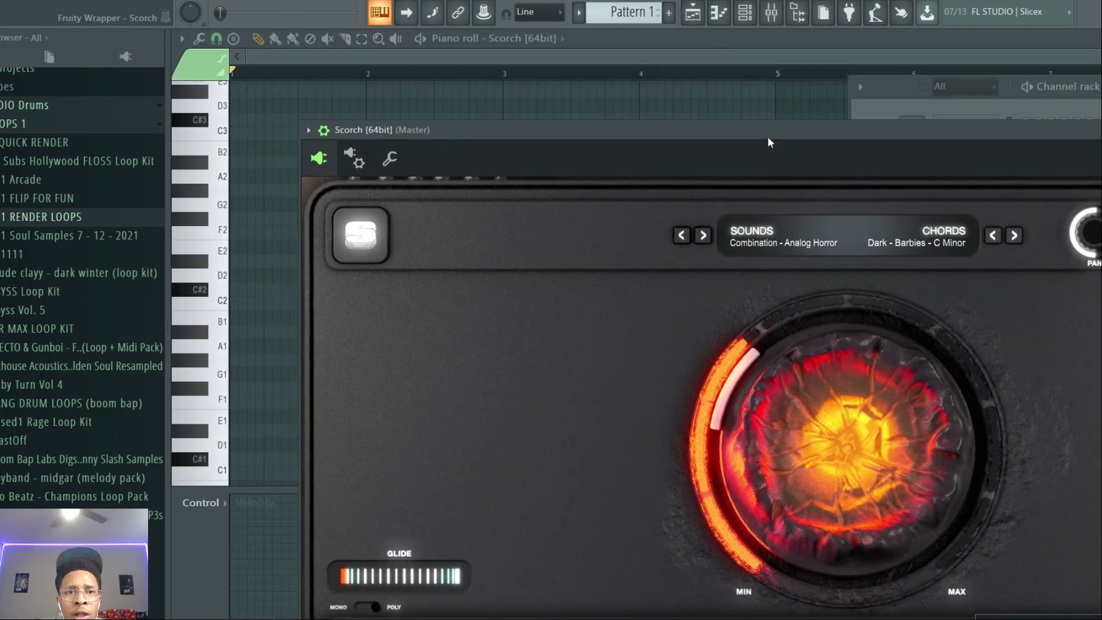
pyautogui.moveTo(768, 138); pyautogui.dragTo(672, 76)
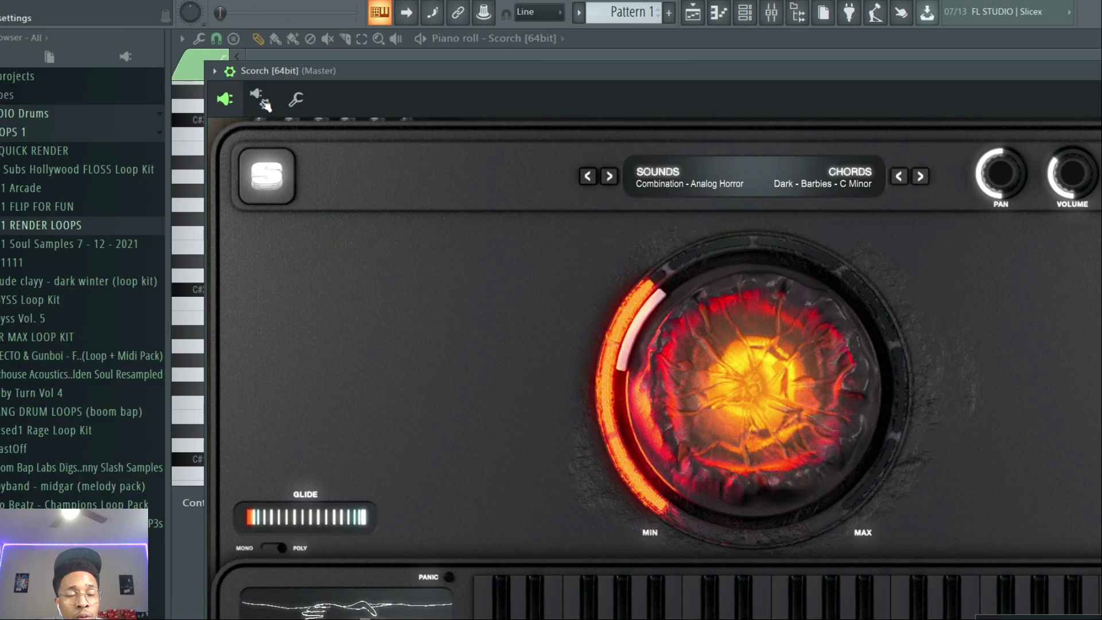
# Set Scorch's MIDI input port to 1 and confirm Scaler 2 outputs on port 1
pyautogui.click(263, 100)
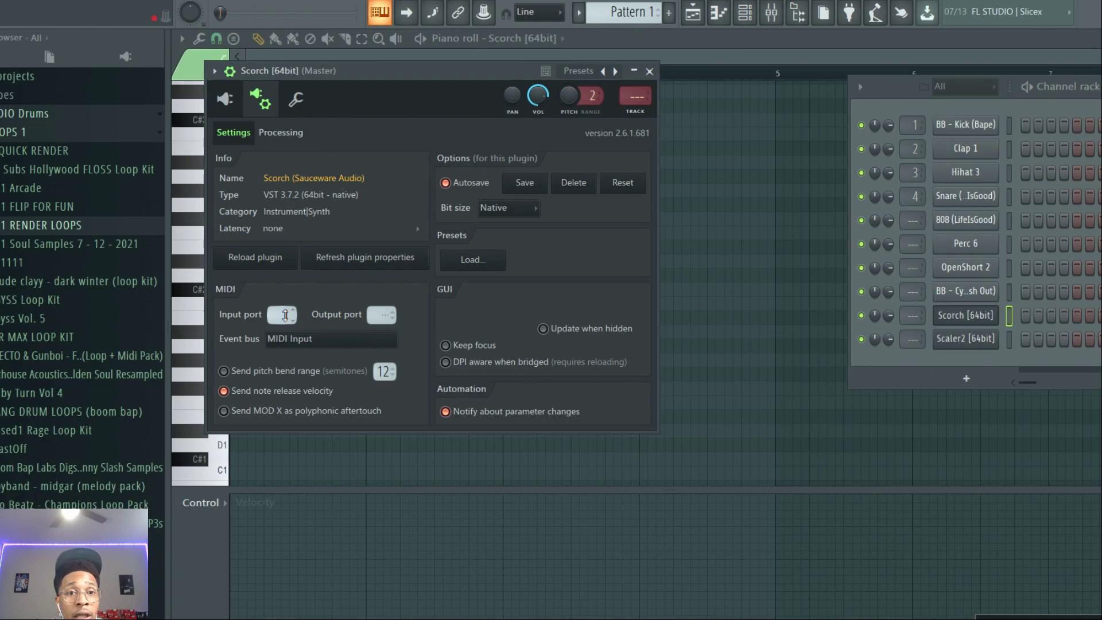
pyautogui.moveTo(285, 315); pyautogui.dragTo(285, 305)
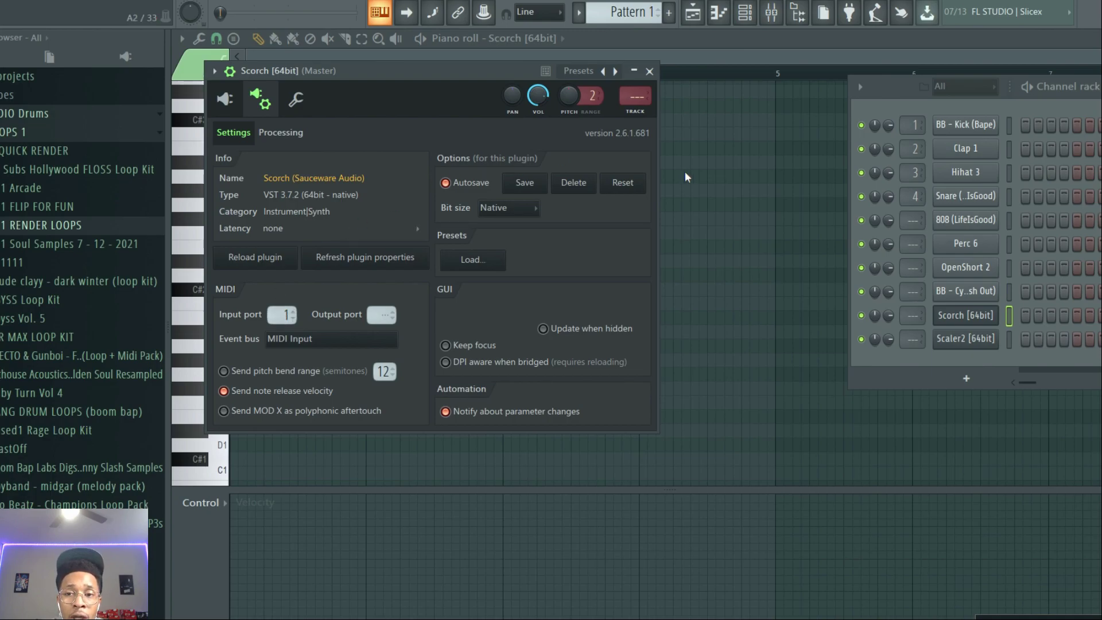
pyautogui.click(955, 338)
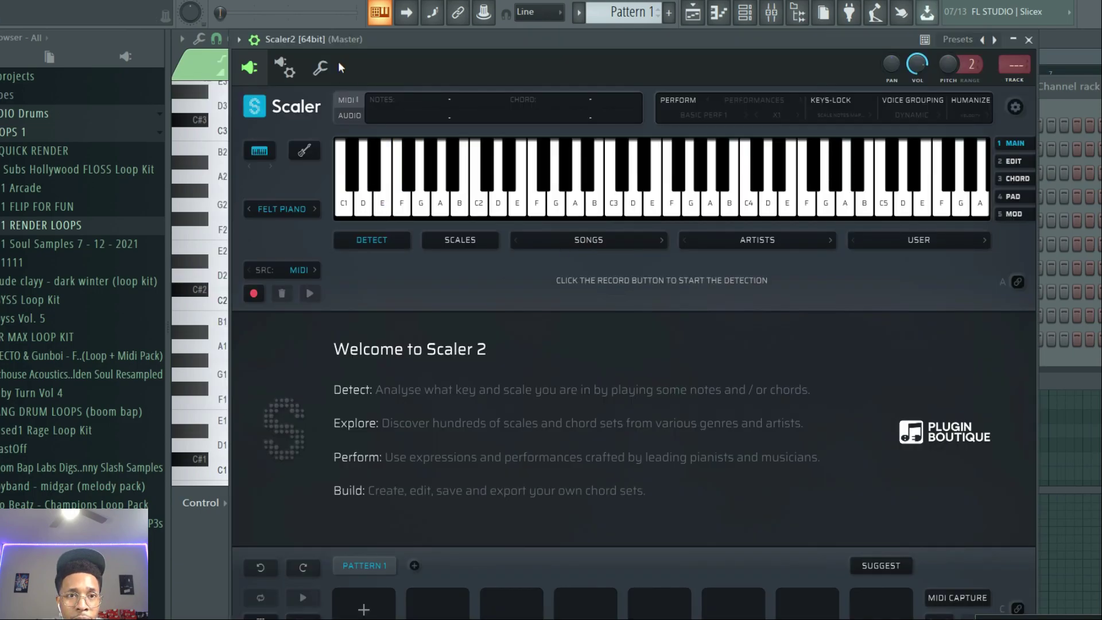
pyautogui.click(283, 69)
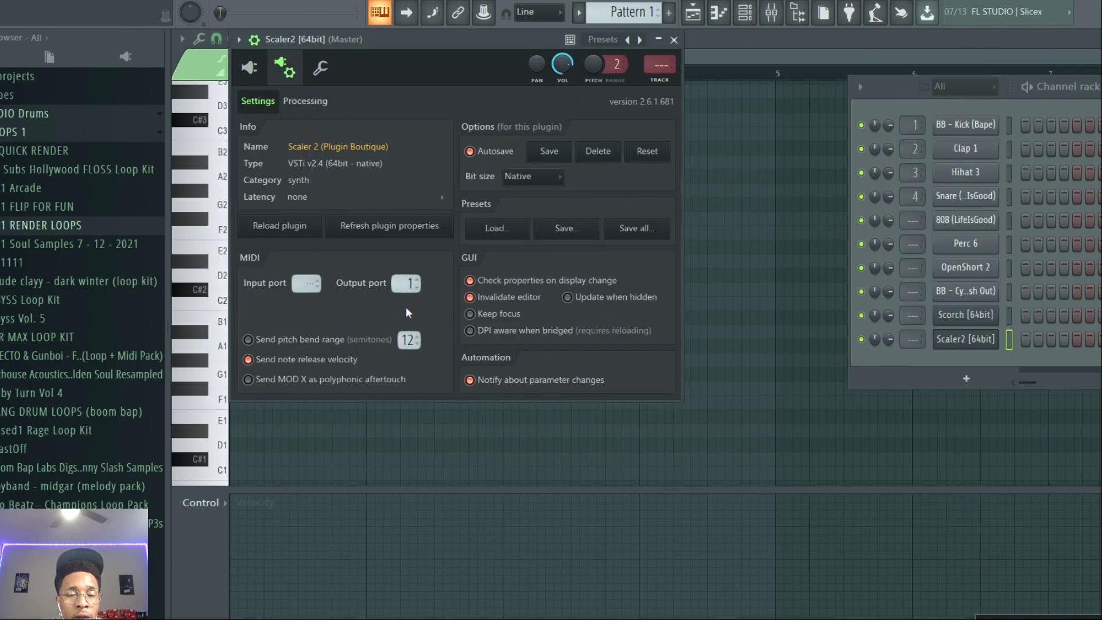
pyautogui.click(249, 67)
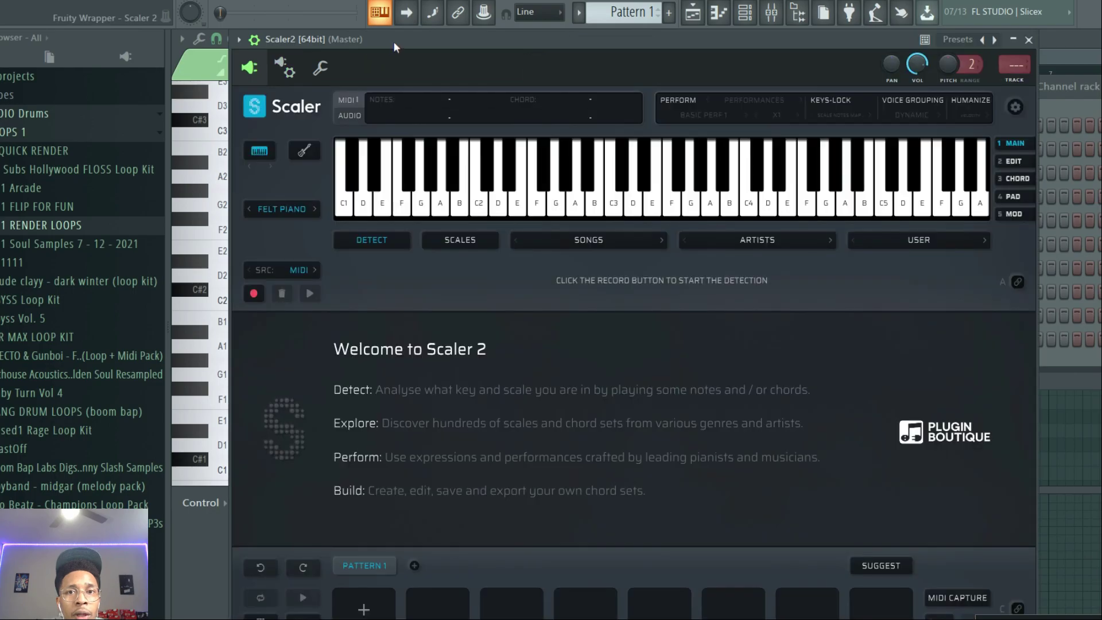
pyautogui.moveTo(425, 38); pyautogui.dragTo(591, 485)
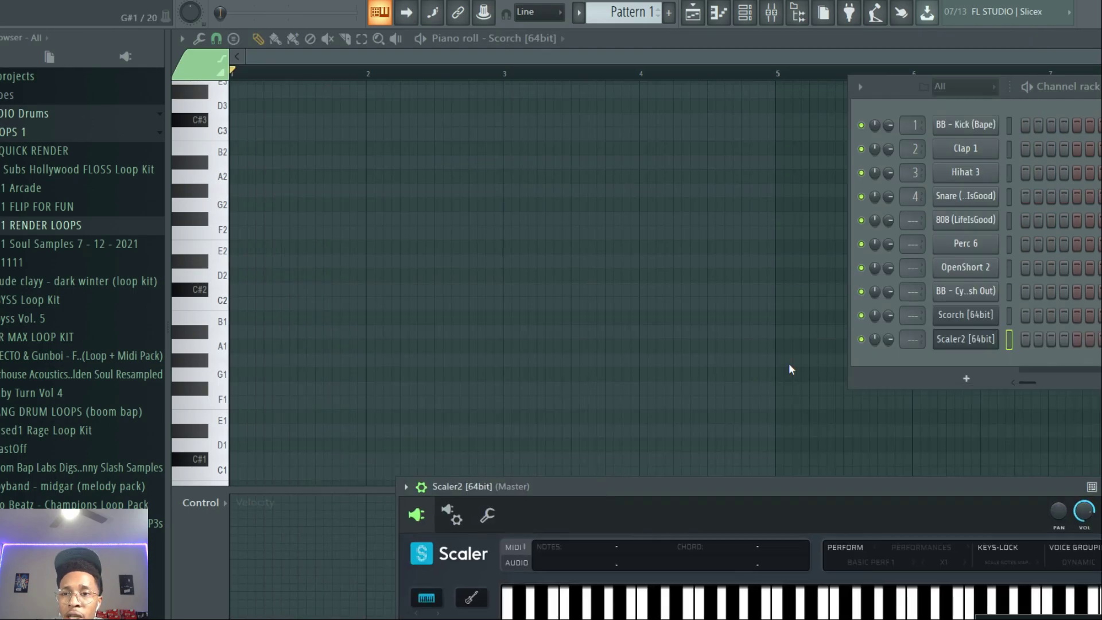
pyautogui.click(971, 315)
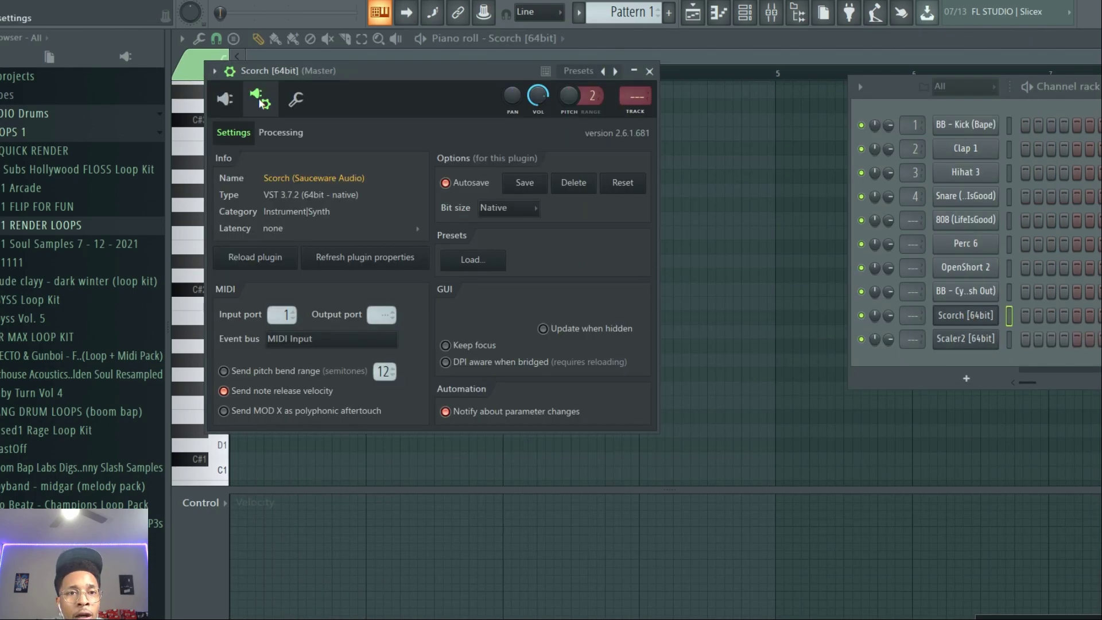
pyautogui.click(217, 104)
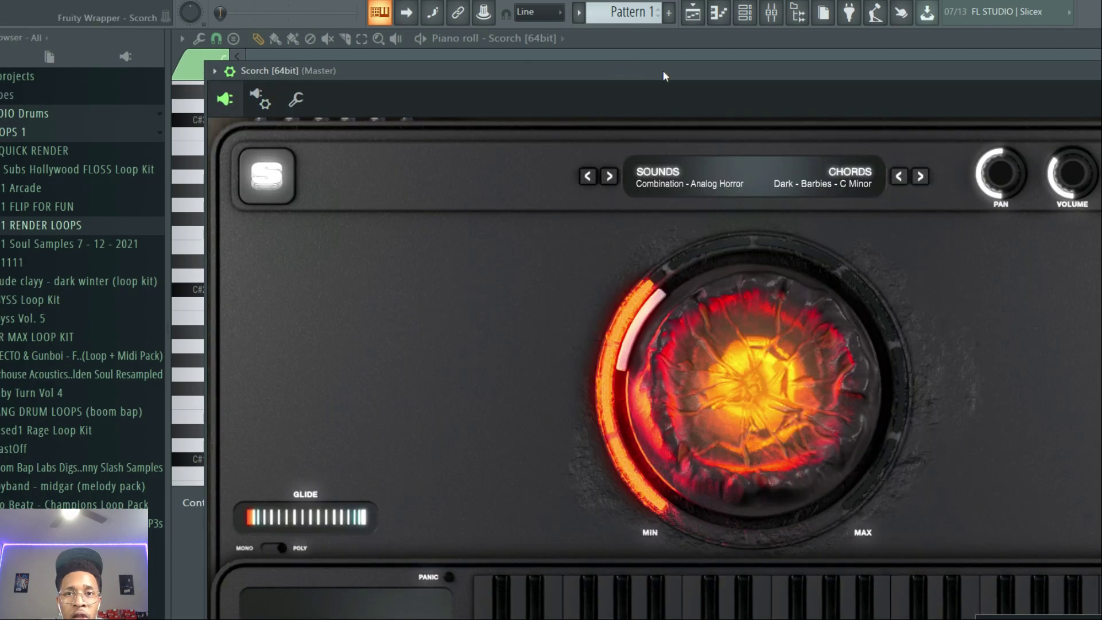
pyautogui.moveTo(663, 70); pyautogui.dragTo(184, 135)
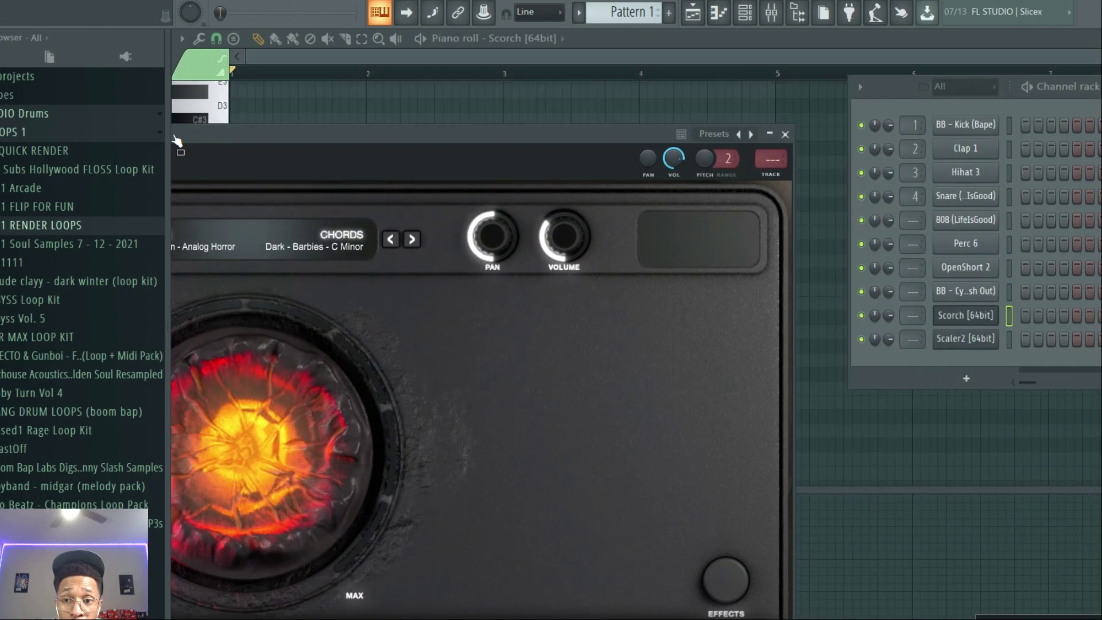
pyautogui.click(971, 340)
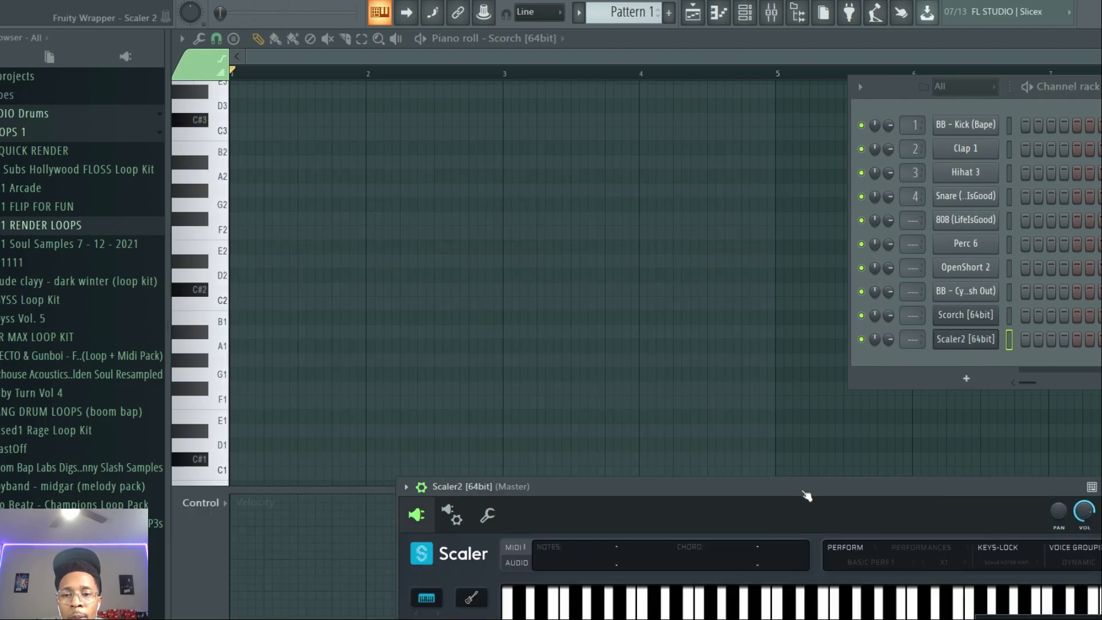
pyautogui.moveTo(804, 491); pyautogui.dragTo(637, 55)
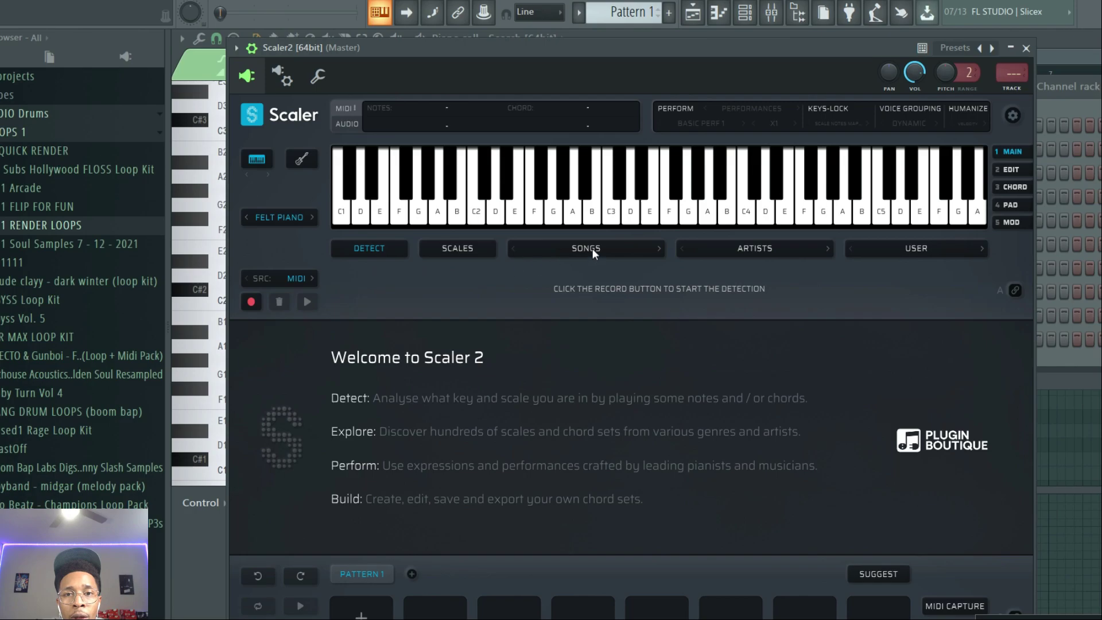
# Load the Movie Theme > Noir chord set in Scaler 2
pyautogui.click(656, 249)
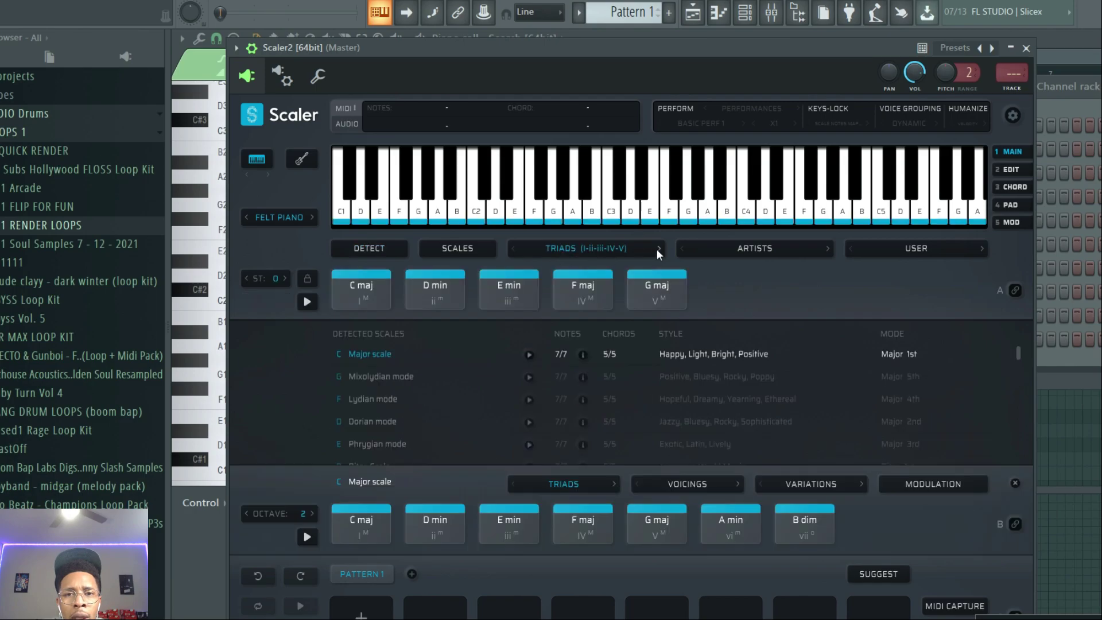
pyautogui.click(621, 248)
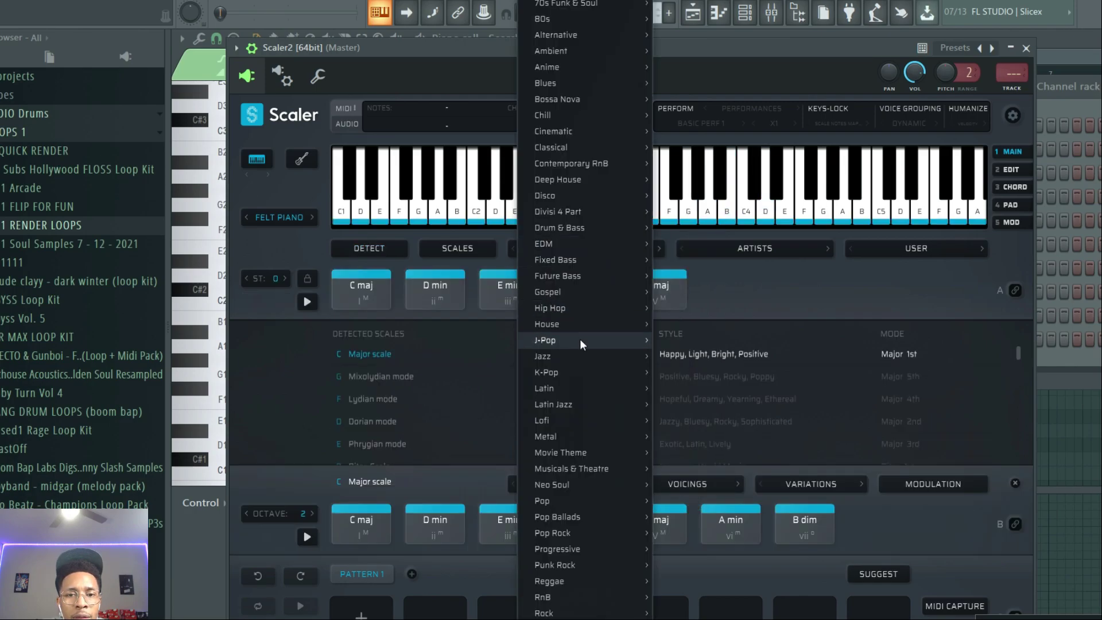
pyautogui.moveTo(577, 453)
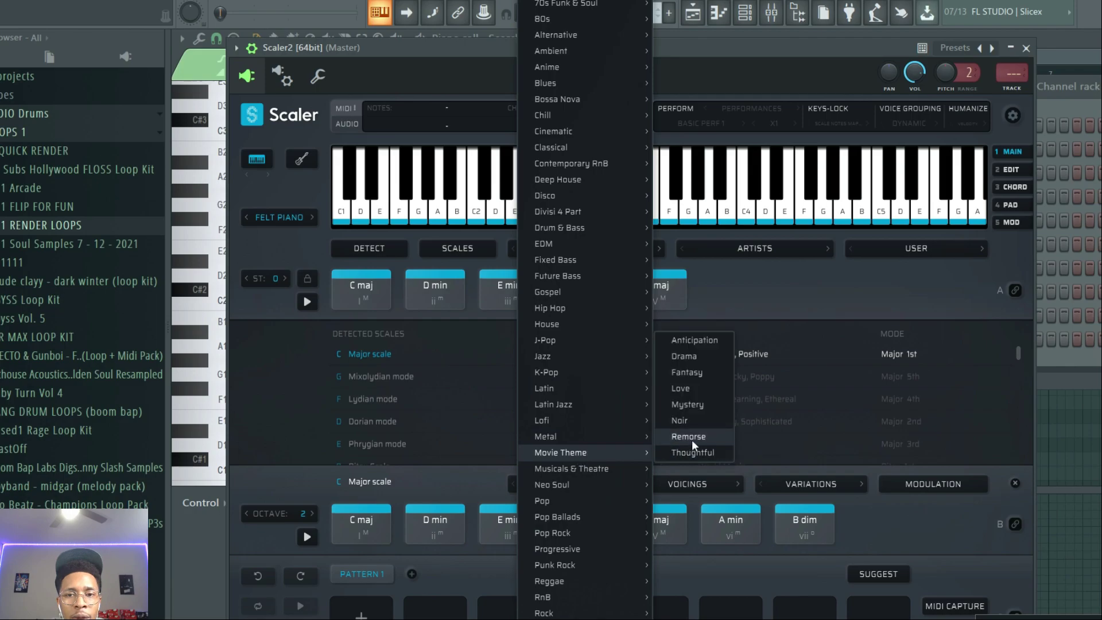
pyautogui.click(687, 419)
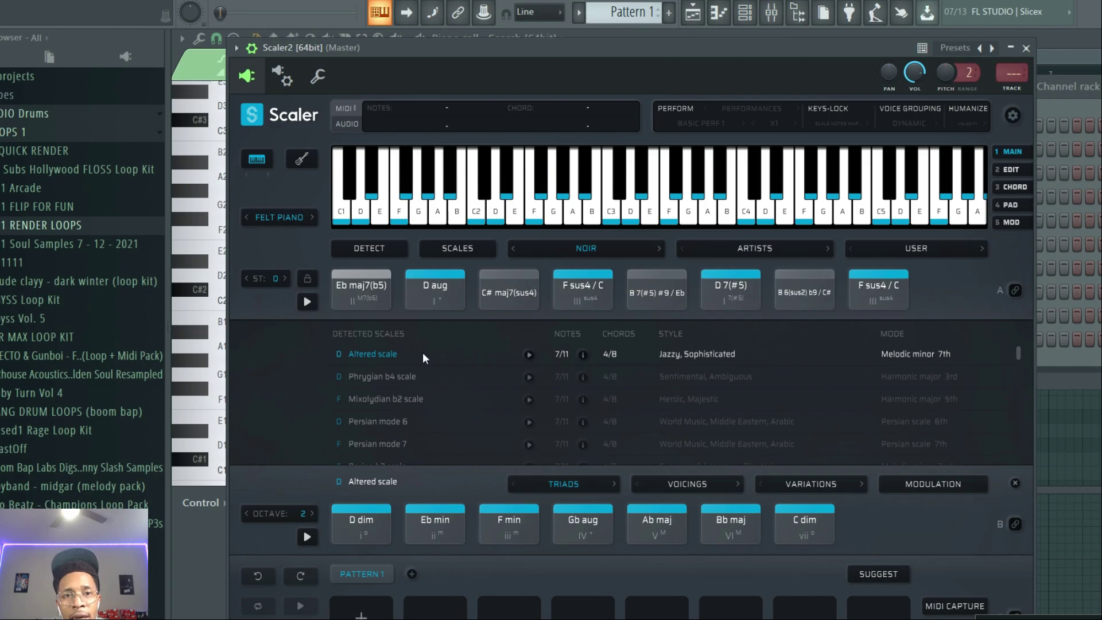
# Audition the D aug and F sus4 / C chord pads
pyautogui.click(425, 287)
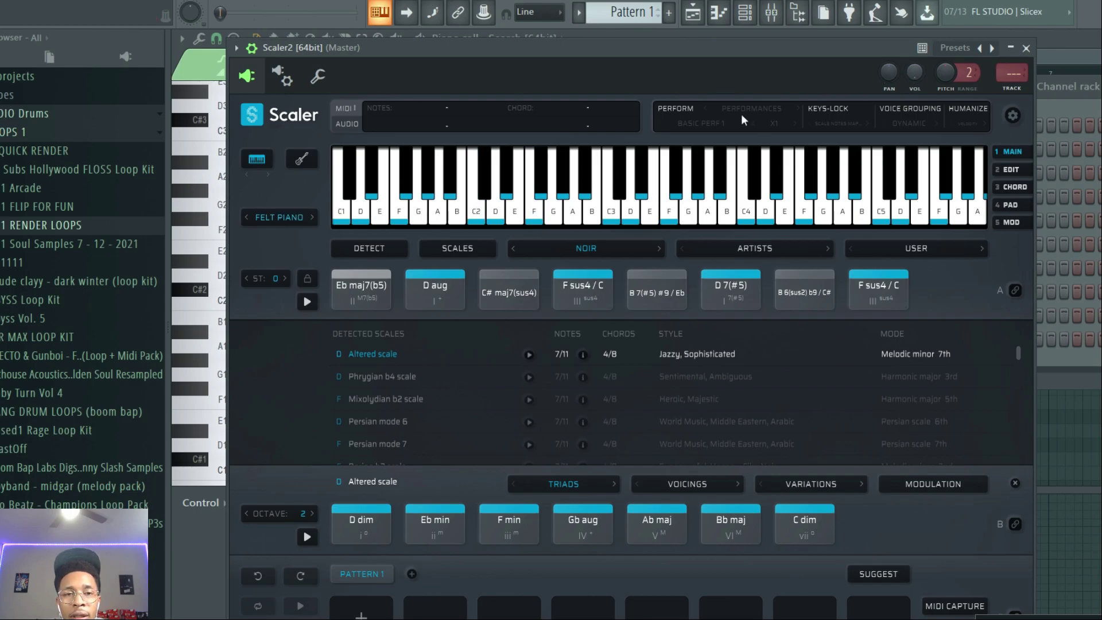
pyautogui.click(445, 284)
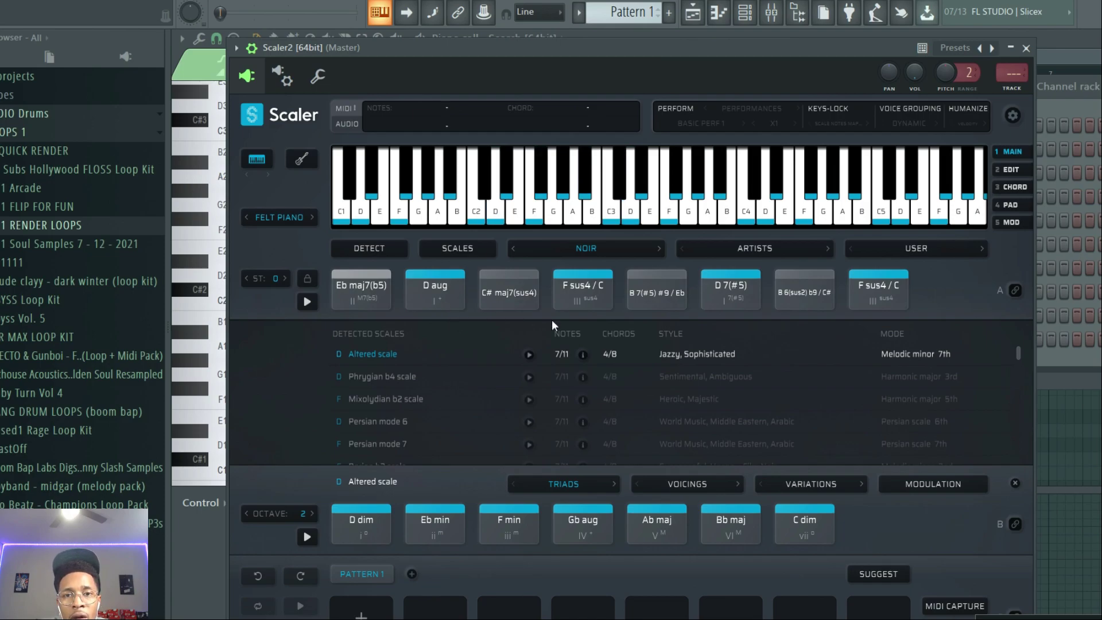
pyautogui.click(596, 297)
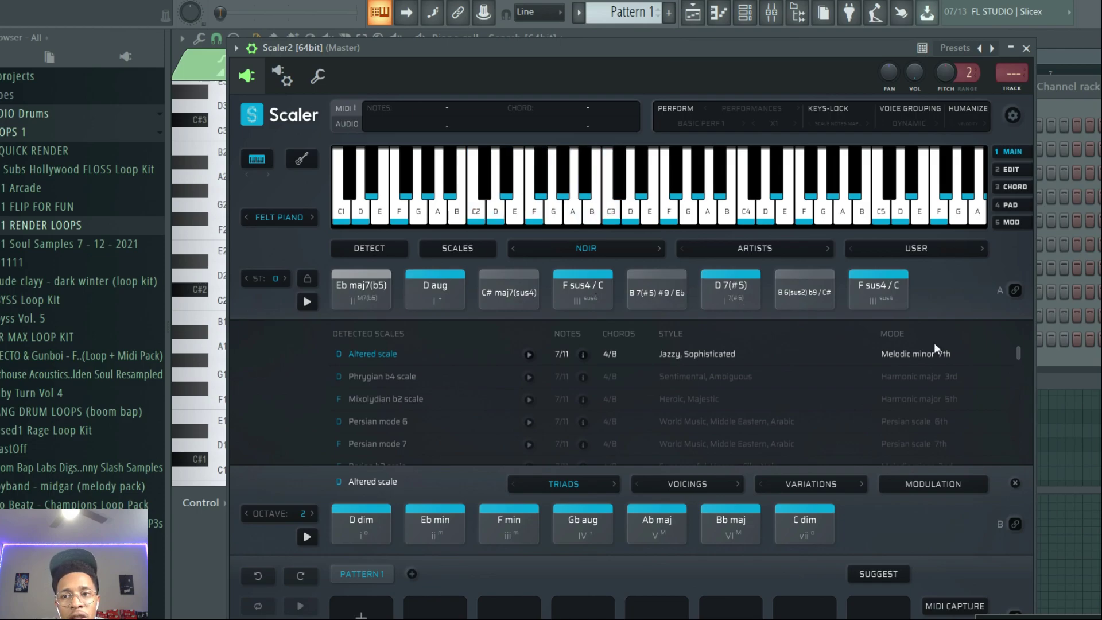
pyautogui.click(1075, 357)
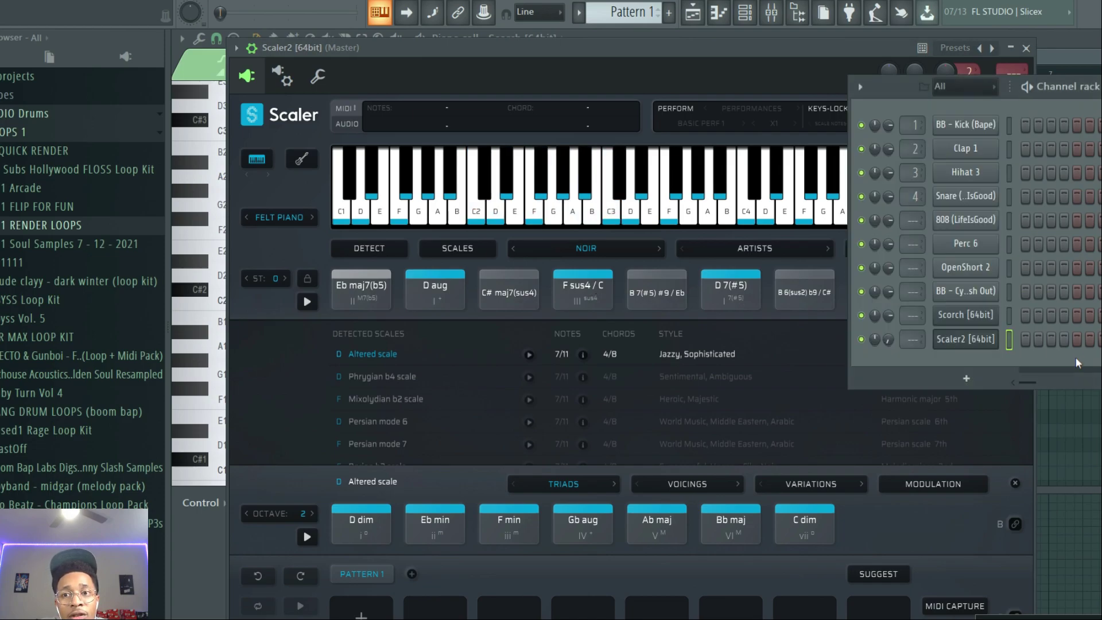
# Open the Scorch window, move it up-right, and play a note to hear Analog Horror
pyautogui.click(965, 315)
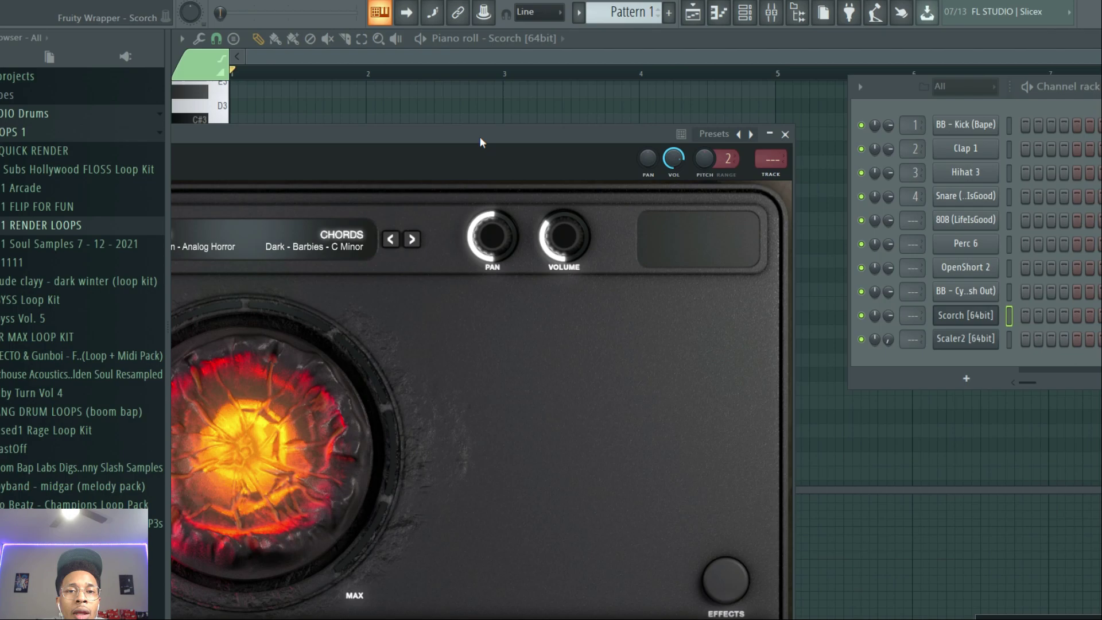
pyautogui.moveTo(480, 136); pyautogui.dragTo(840, 24)
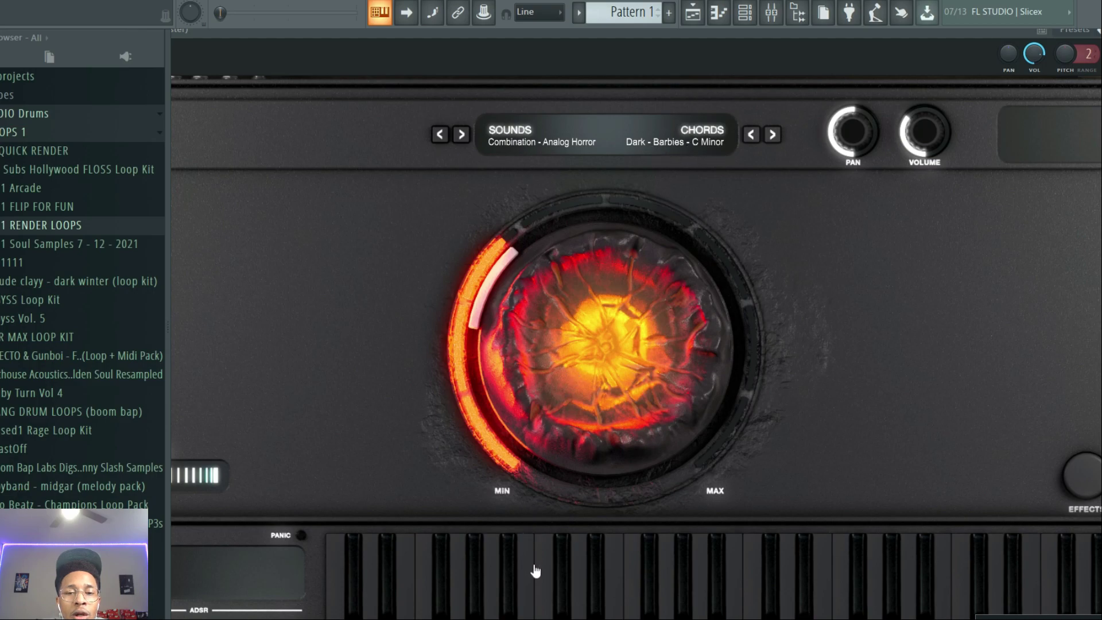
pyautogui.click(547, 584)
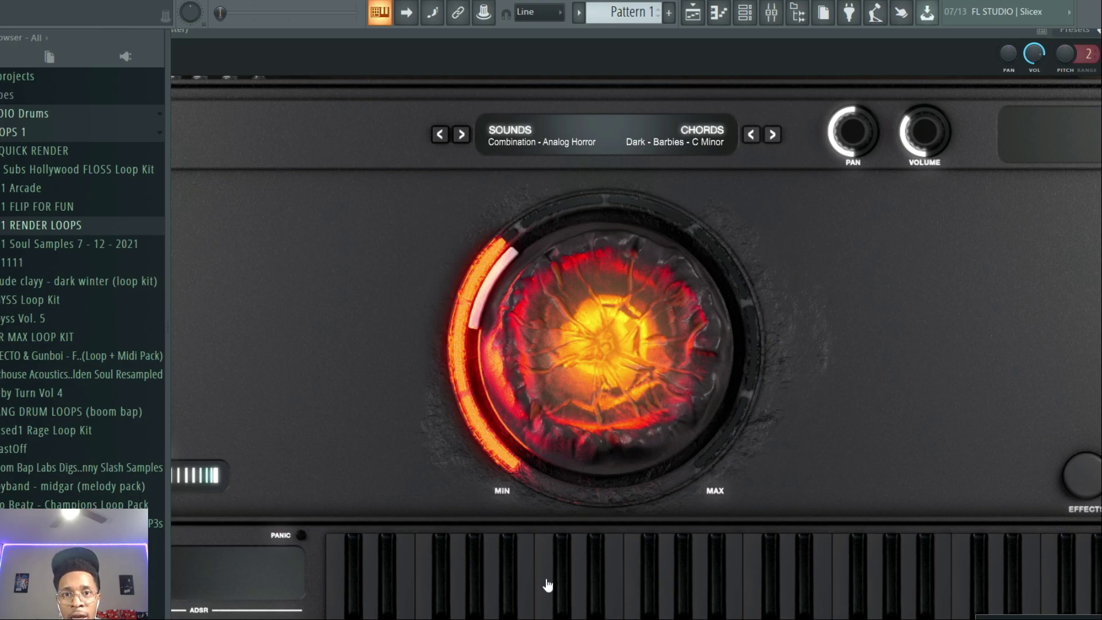
# Leave the Scorch sound preset unchanged and restore the plugin to a smaller floating window
pyautogui.click(516, 143)
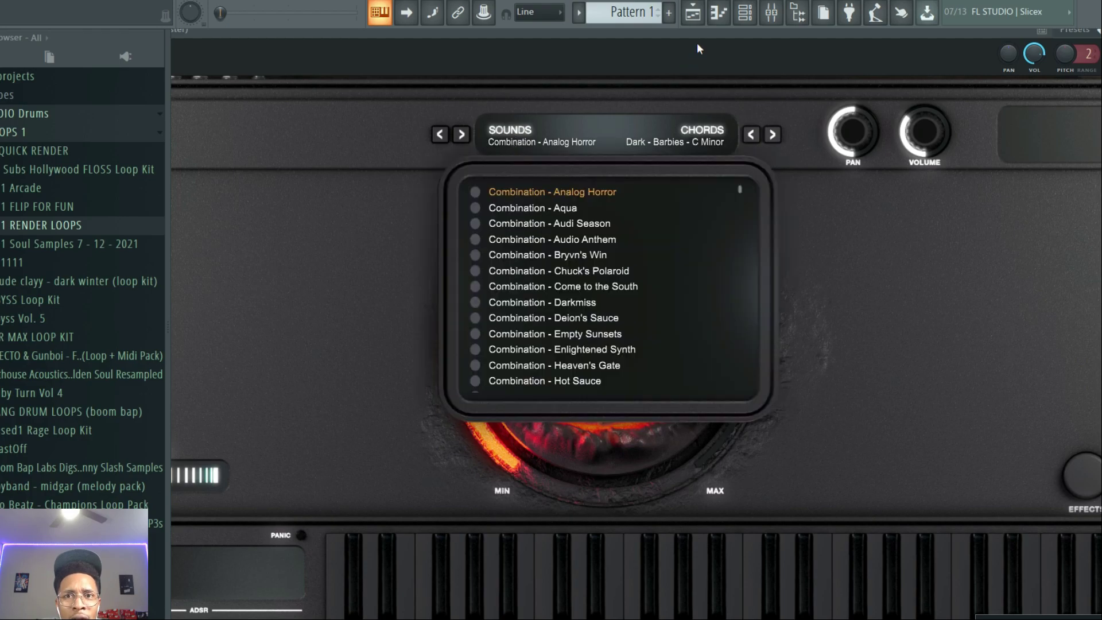
pyautogui.click(822, 217)
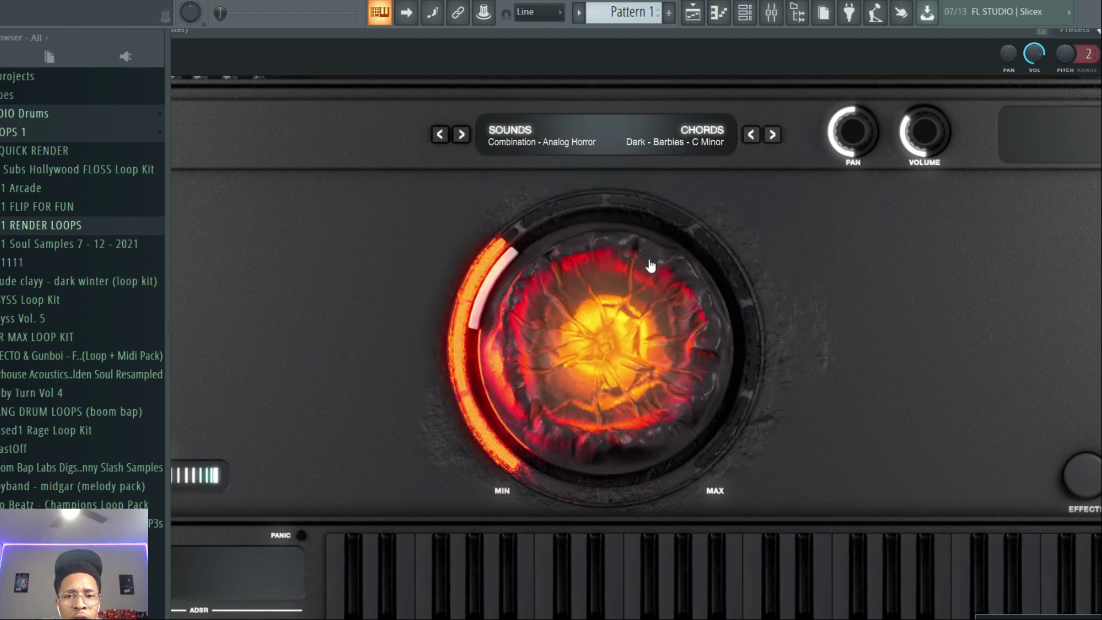
pyautogui.doubleClick(739, 29)
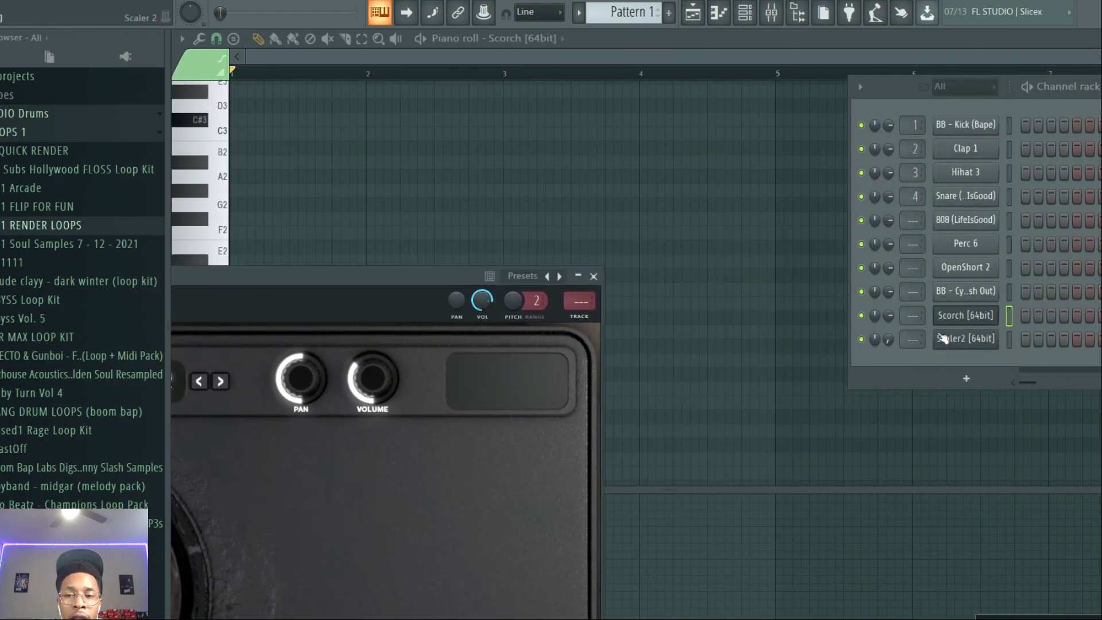
# Drag F sus4 / C into Pattern 1 and audition the Noir chords from D aug to F sus4 / C
pyautogui.click(975, 343)
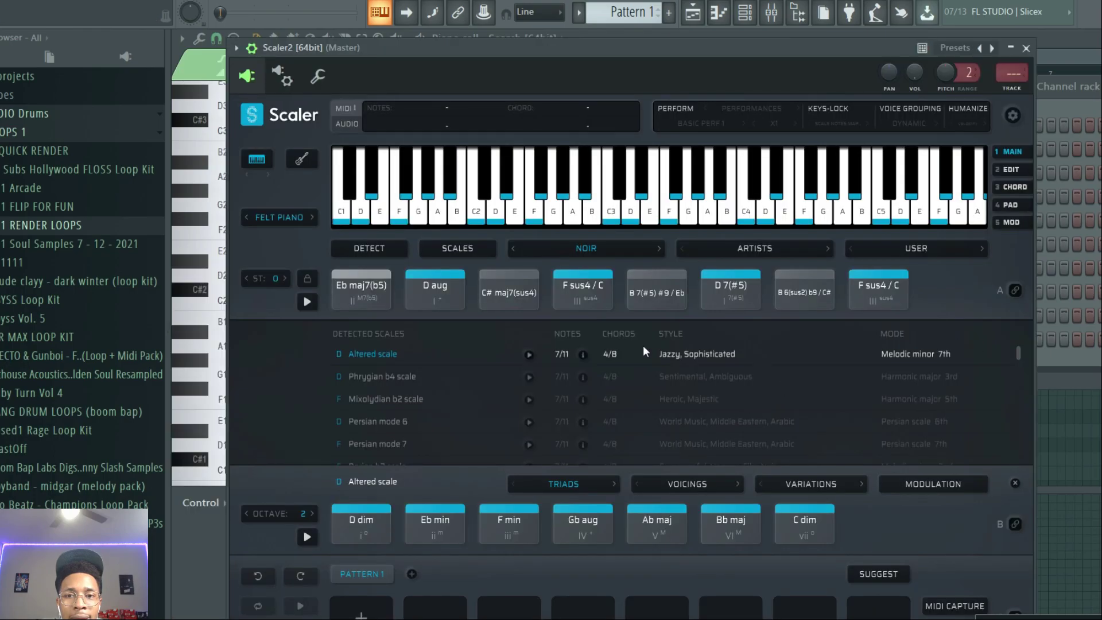
pyautogui.click(593, 296)
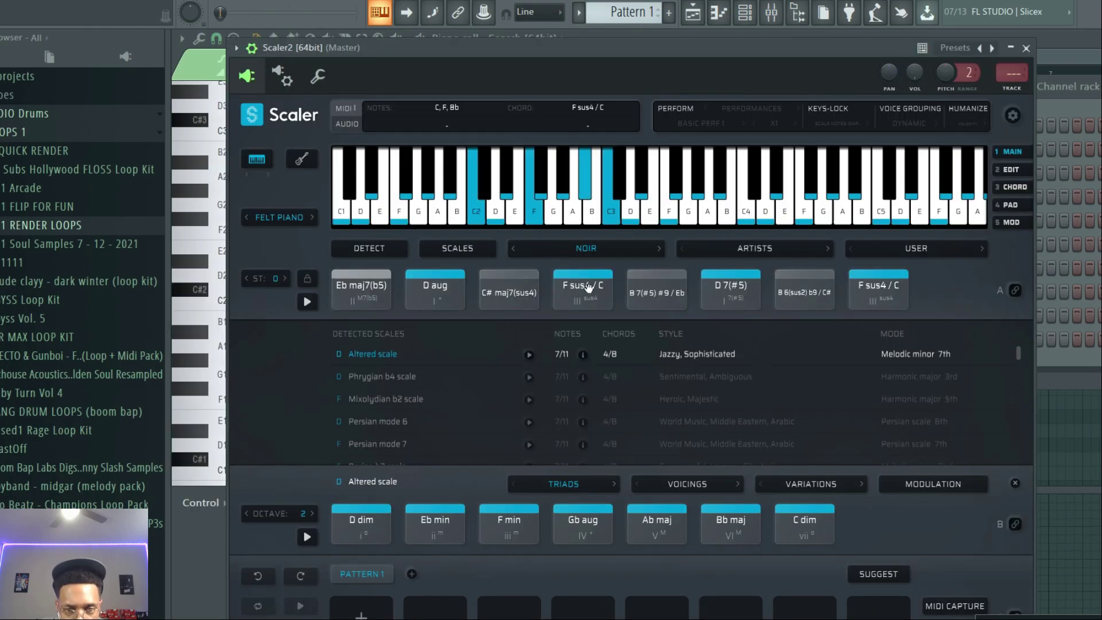
pyautogui.moveTo(587, 287); pyautogui.dragTo(360, 609)
pyautogui.click(435, 293)
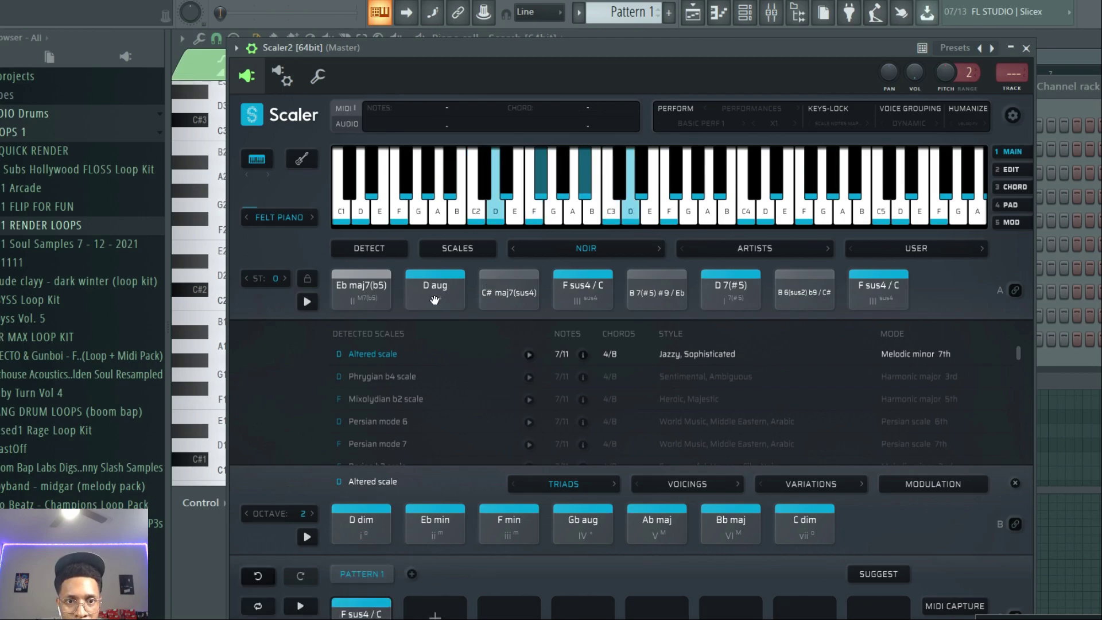
pyautogui.click(505, 292)
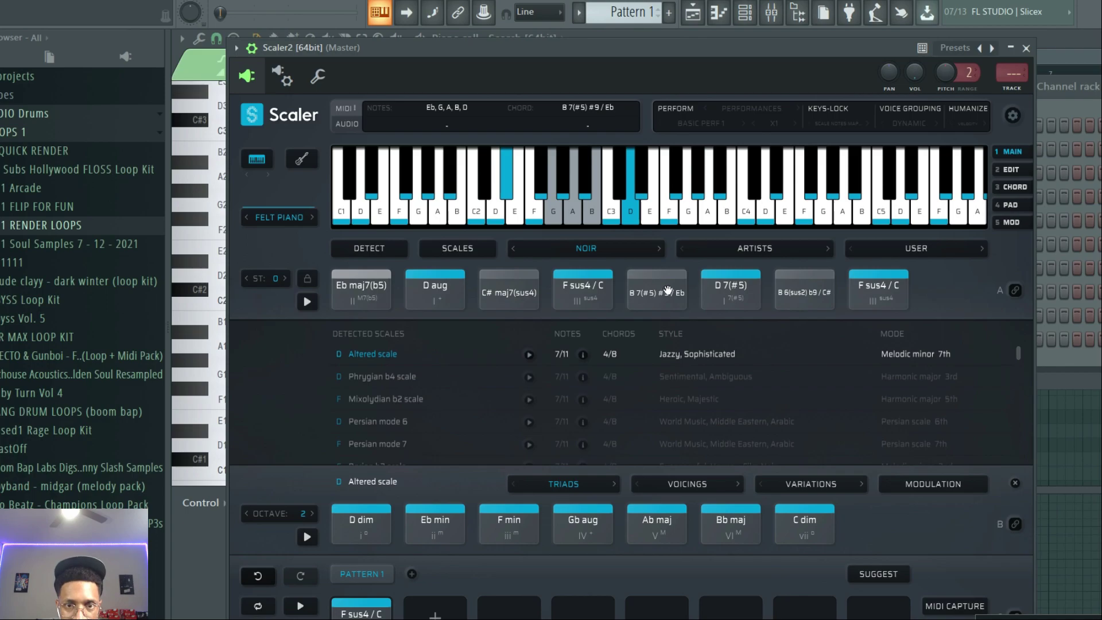
pyautogui.click(727, 293)
pyautogui.click(792, 292)
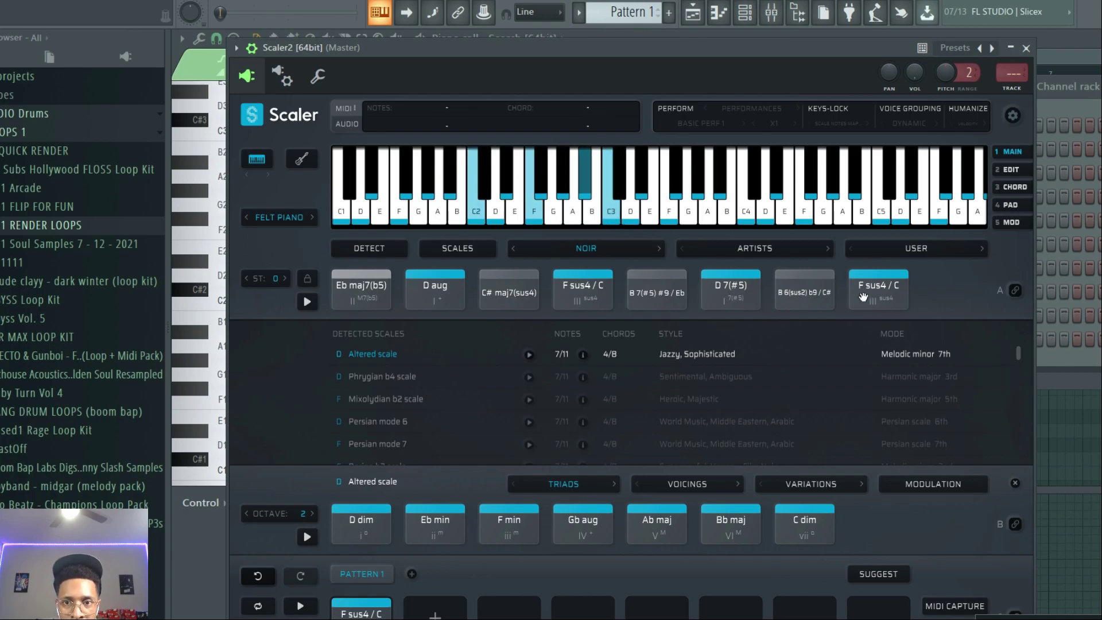
pyautogui.click(890, 293)
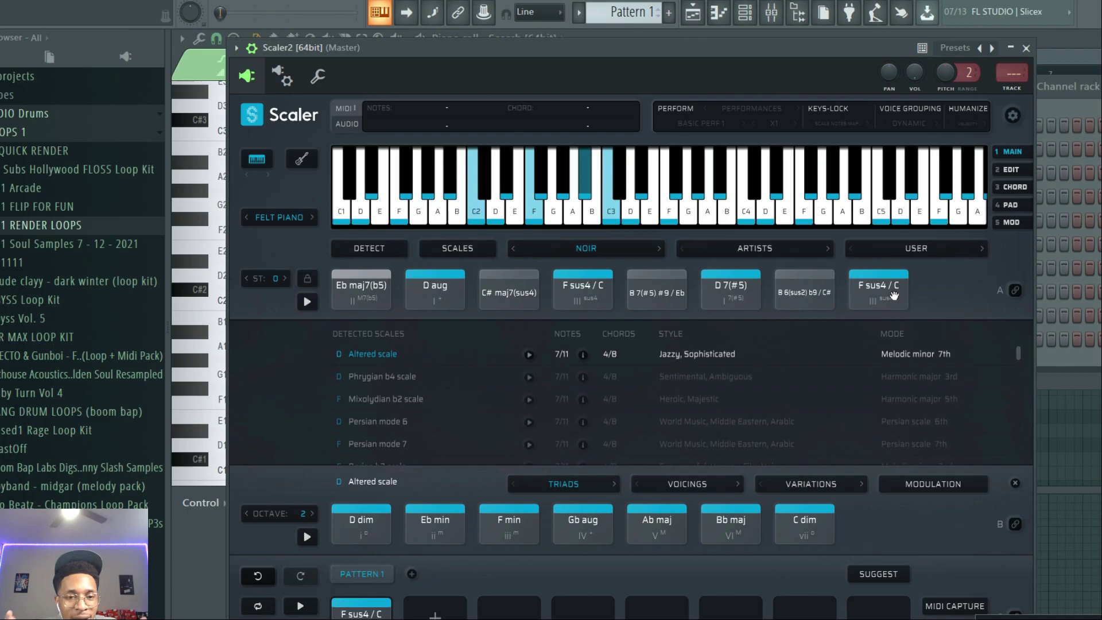
# Audition the Altered scale triads: D dim, Eb min, F min, Gb aug, Ab maj, Bb maj, C dim
pyautogui.click(363, 521)
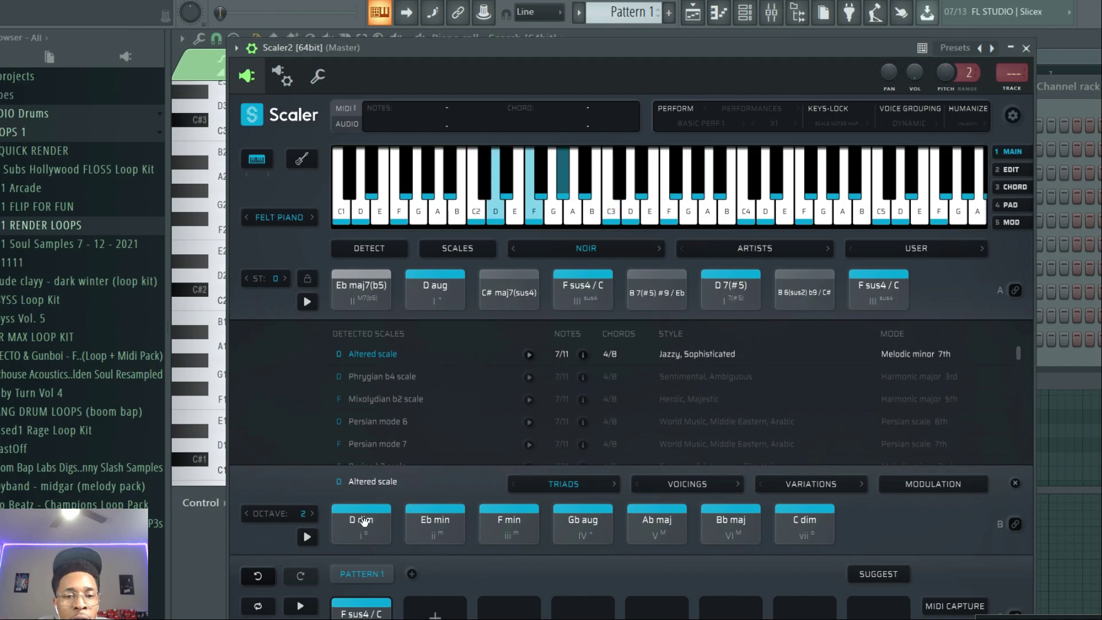
pyautogui.click(362, 521)
pyautogui.click(430, 523)
pyautogui.click(510, 523)
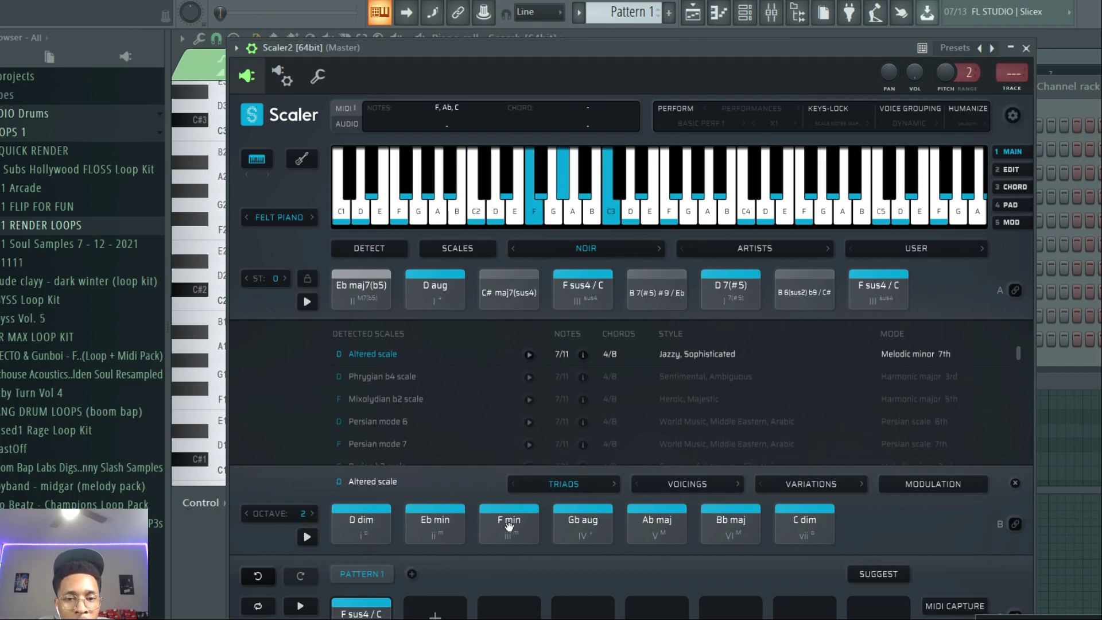
pyautogui.click(581, 526)
pyautogui.click(632, 534)
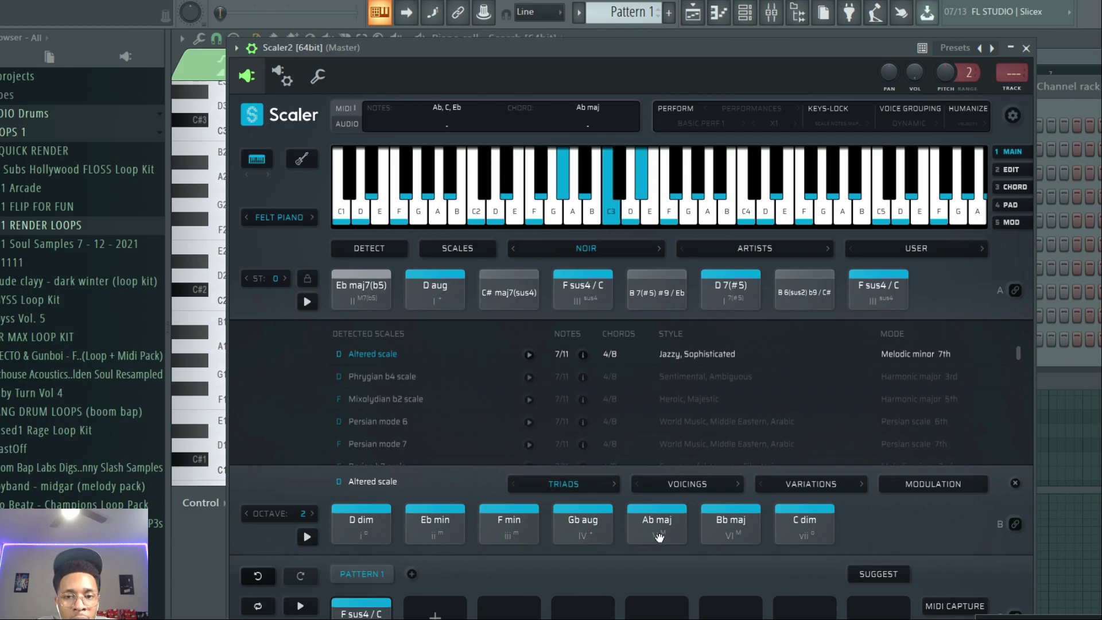
pyautogui.click(705, 533)
pyautogui.click(807, 529)
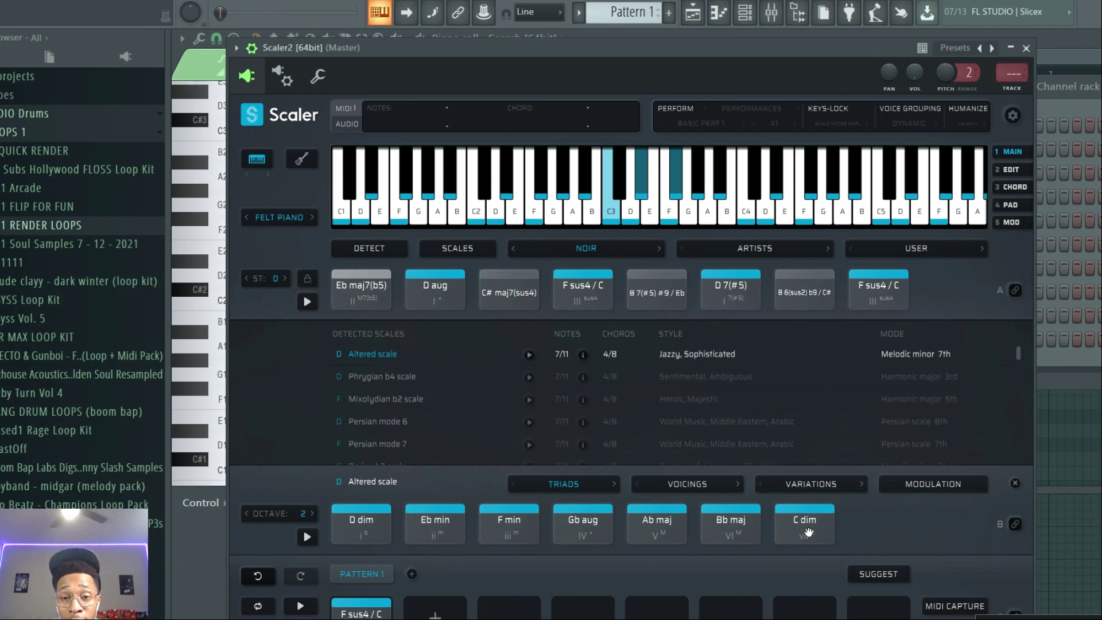
pyautogui.click(1073, 365)
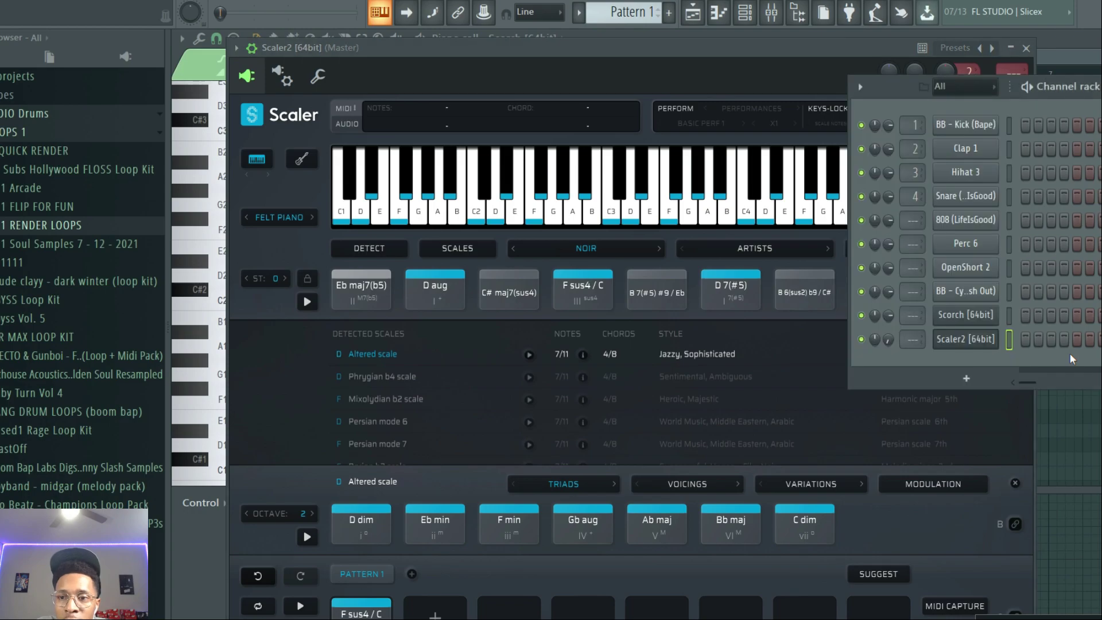
# Switch Scorch's sound from Analog Horror to Combination - Nautical Motion, then move the window aside
pyautogui.click(969, 315)
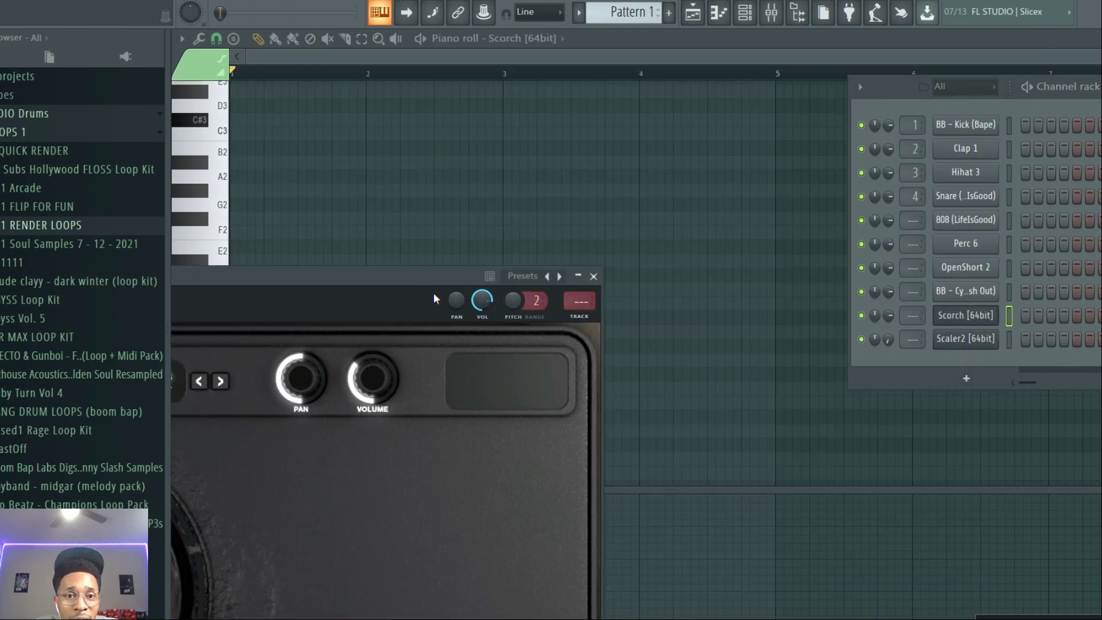
pyautogui.moveTo(424, 274); pyautogui.dragTo(1045, 60)
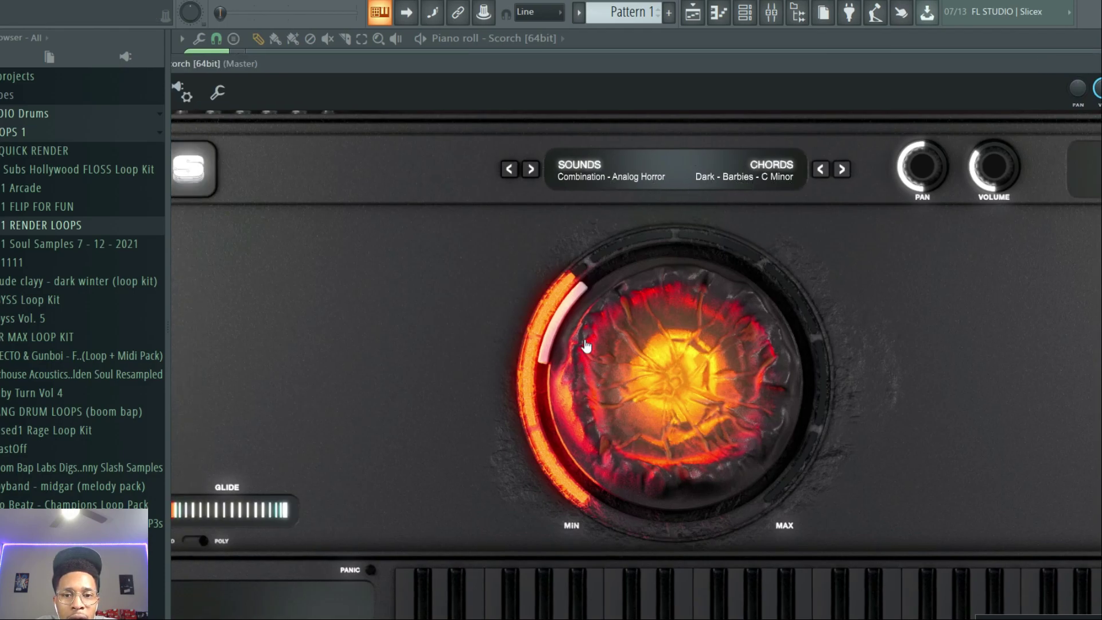
pyautogui.click(579, 168)
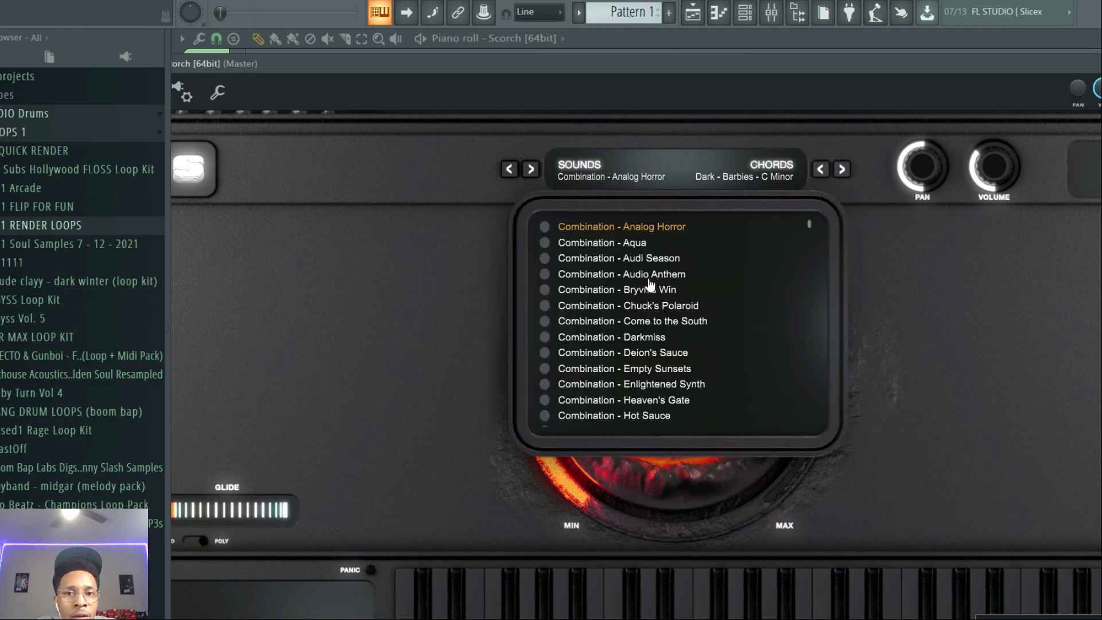
pyautogui.scroll(-3, 645, 292)
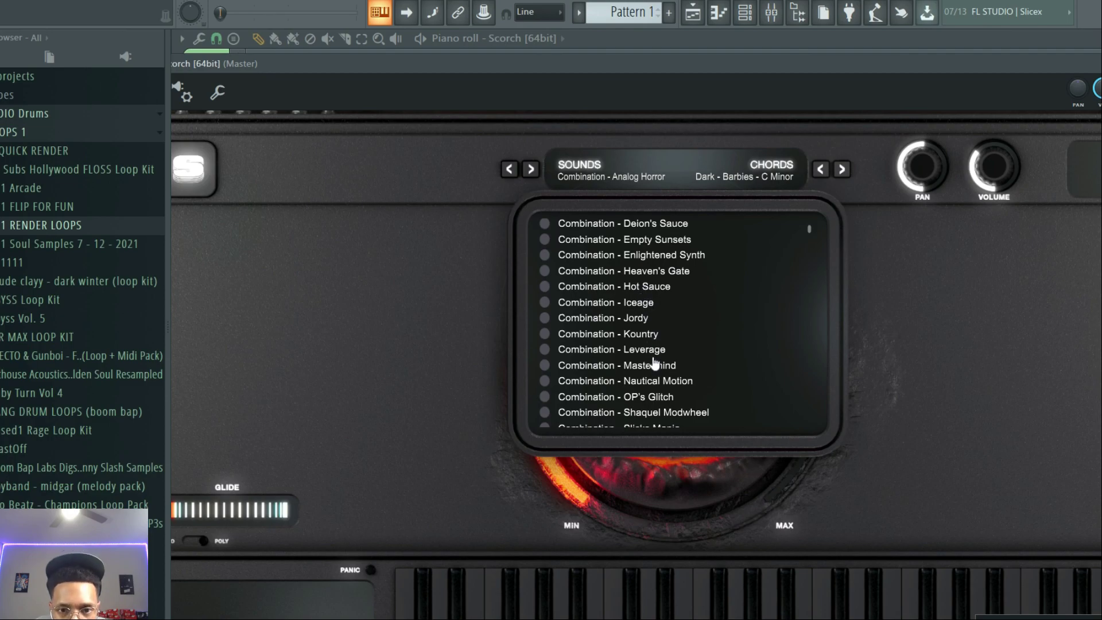
pyautogui.click(655, 381)
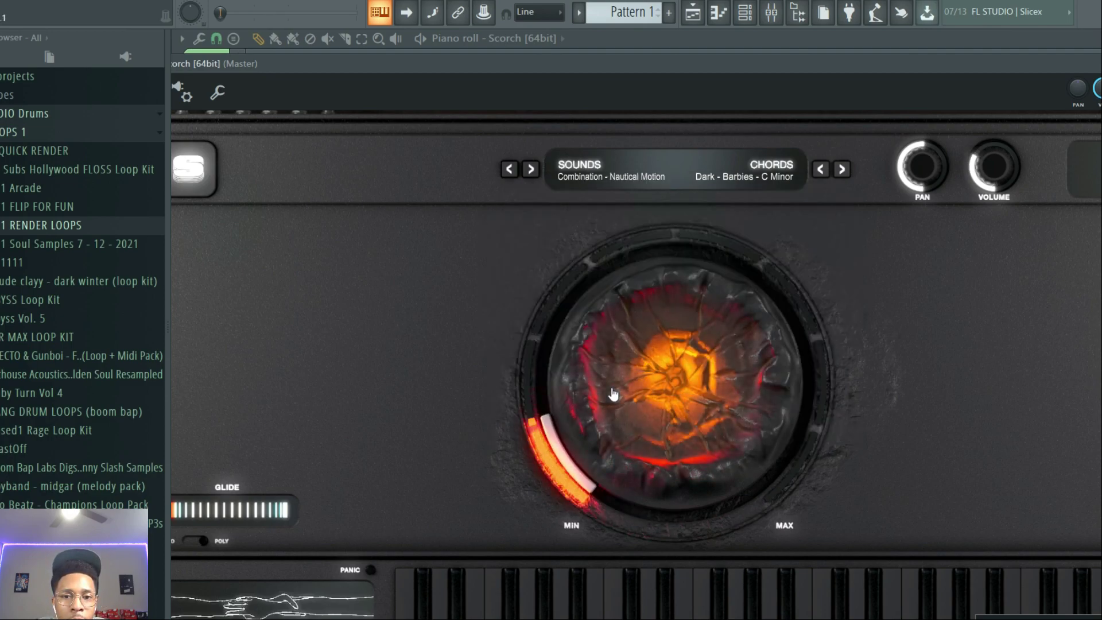
pyautogui.moveTo(987, 63); pyautogui.dragTo(412, 361)
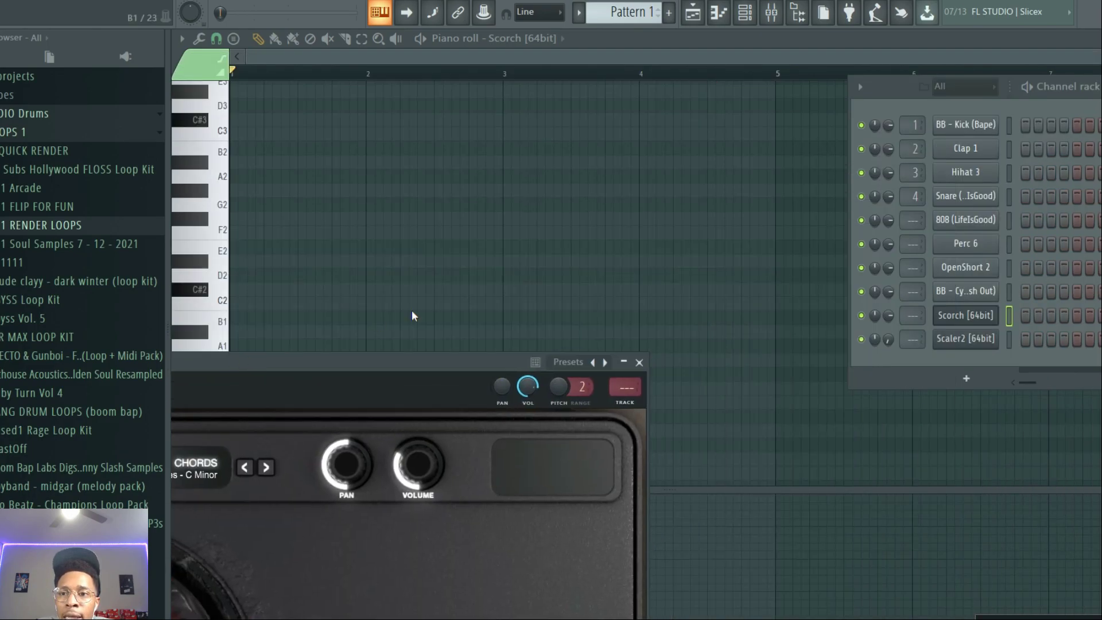
# Load the Gospel 1 chord set in Scaler 2 and audition the Eb min9 and Bb min7 chords
pyautogui.click(950, 342)
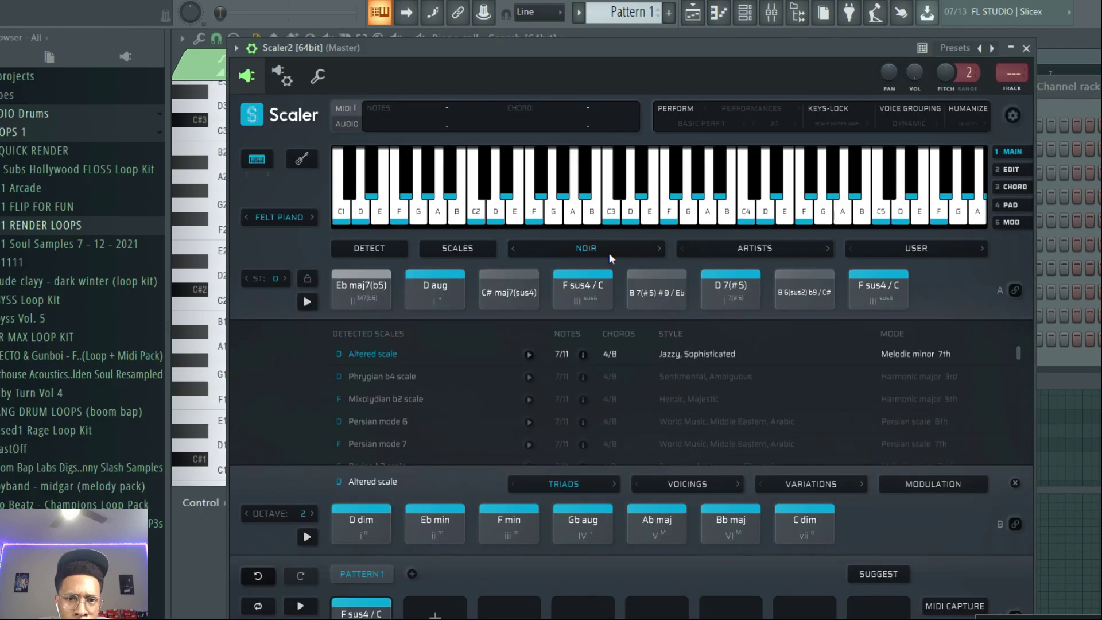
pyautogui.click(639, 244)
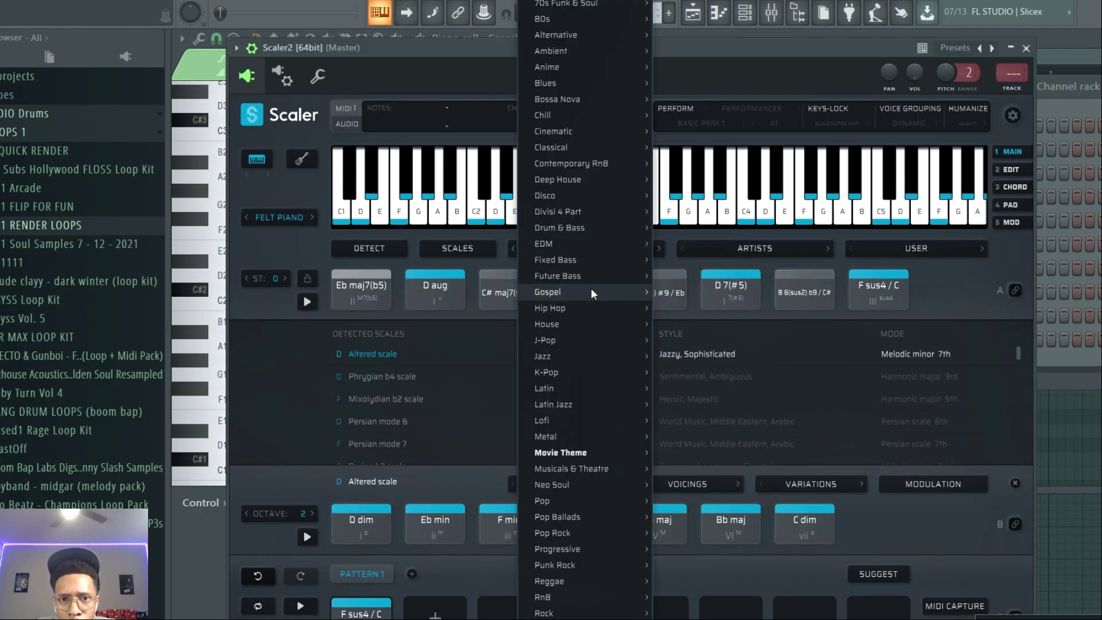
pyautogui.moveTo(589, 294)
pyautogui.click(682, 292)
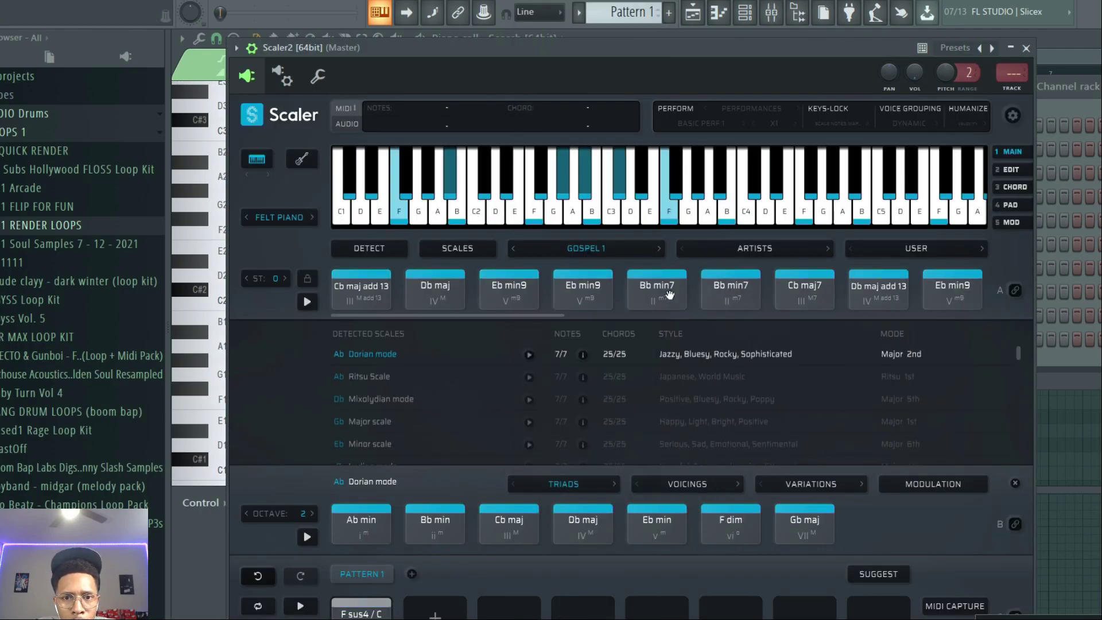
pyautogui.click(563, 289)
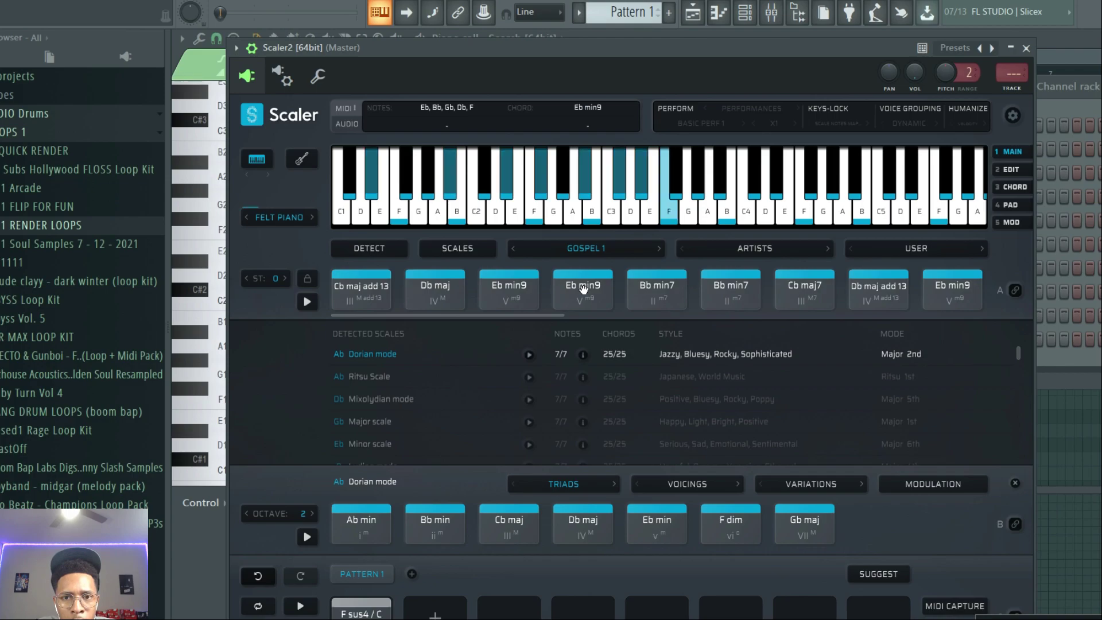
pyautogui.click(657, 300)
pyautogui.click(728, 299)
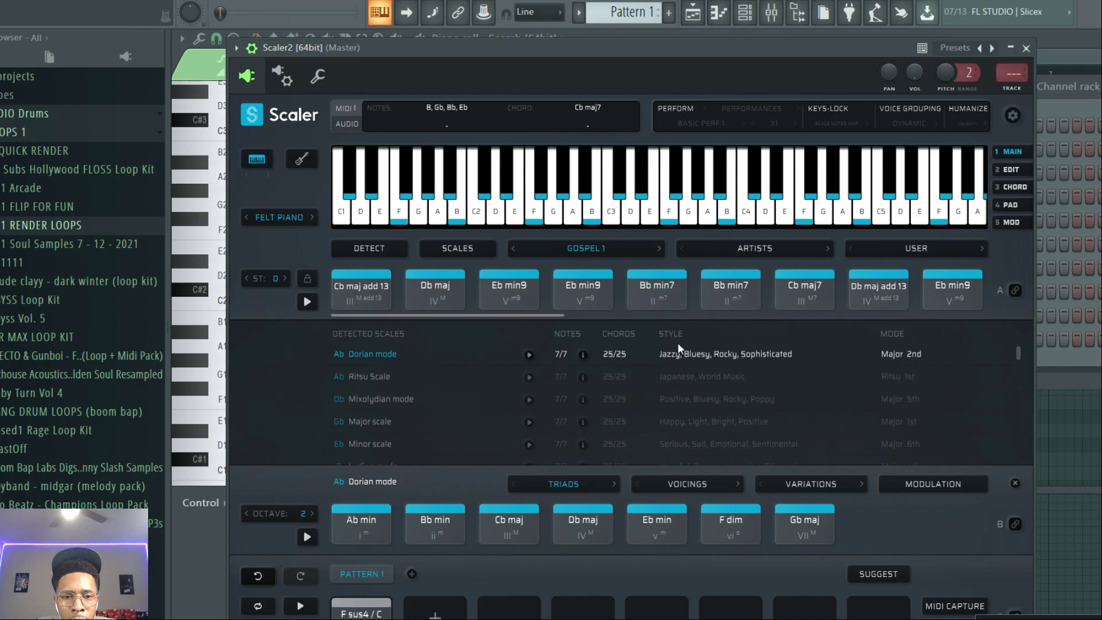
# Audition the Ab Dorian triads from Ab min to F dim and a low F note
pyautogui.click(363, 523)
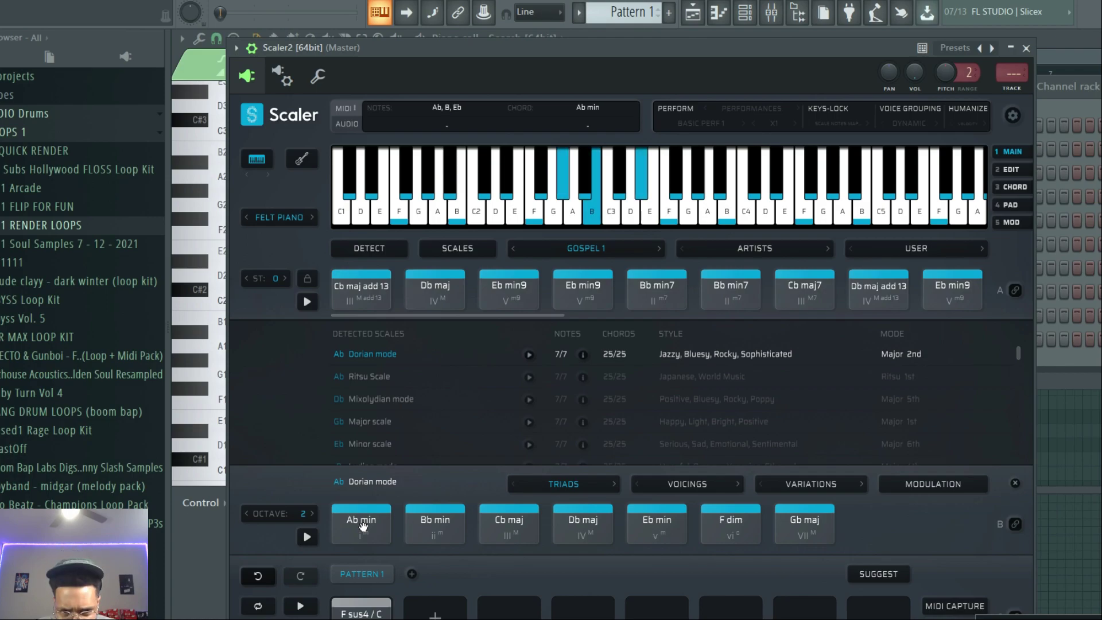
pyautogui.click(438, 520)
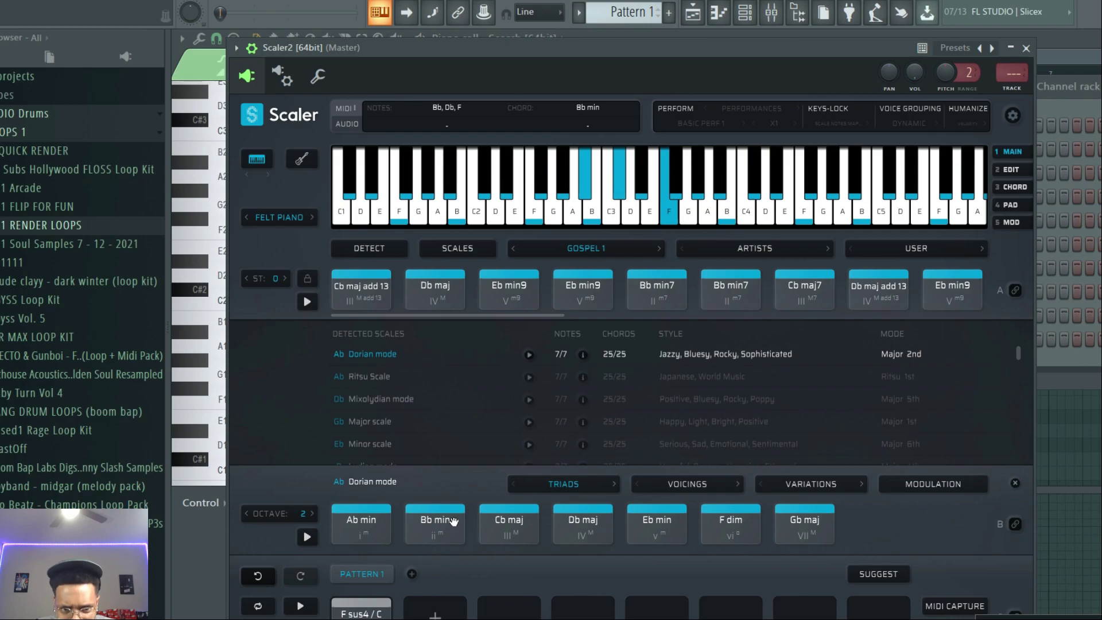
pyautogui.click(557, 522)
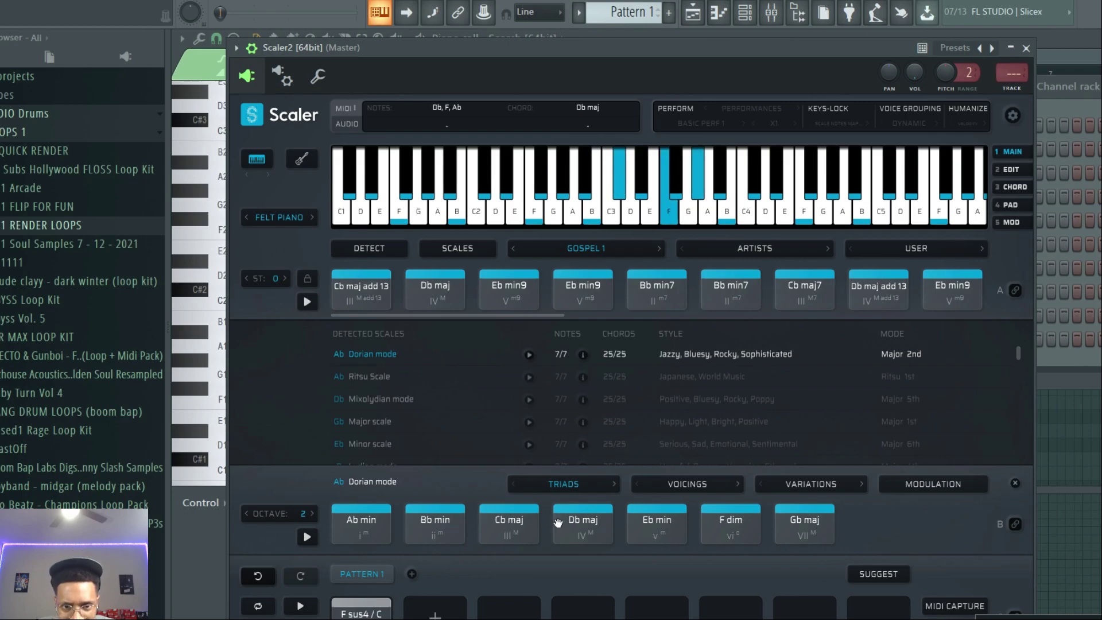
pyautogui.click(654, 525)
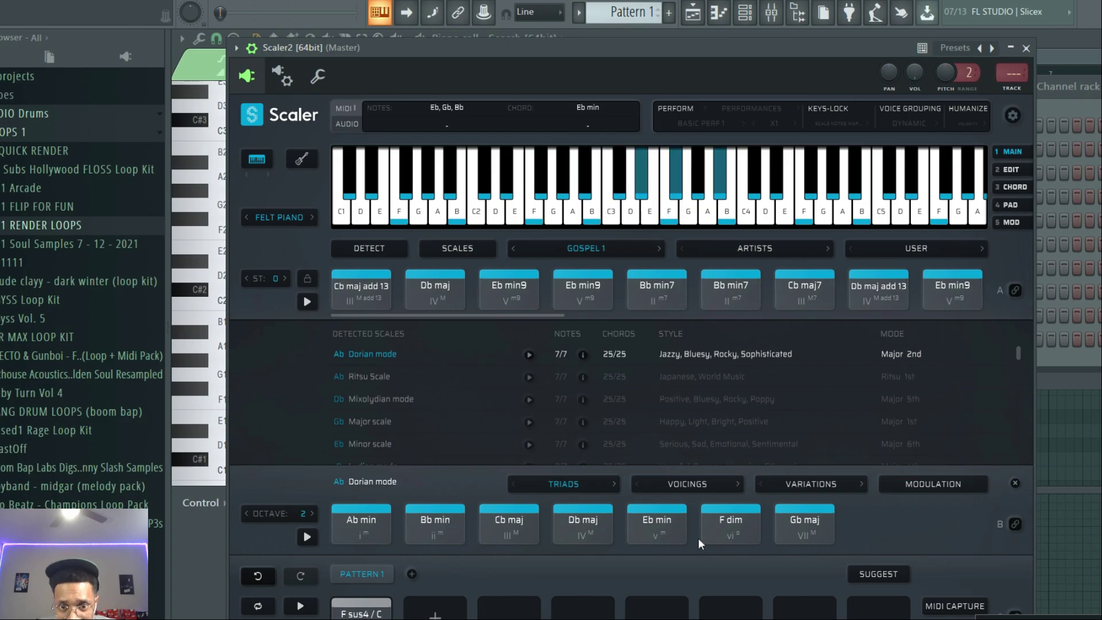
pyautogui.click(727, 535)
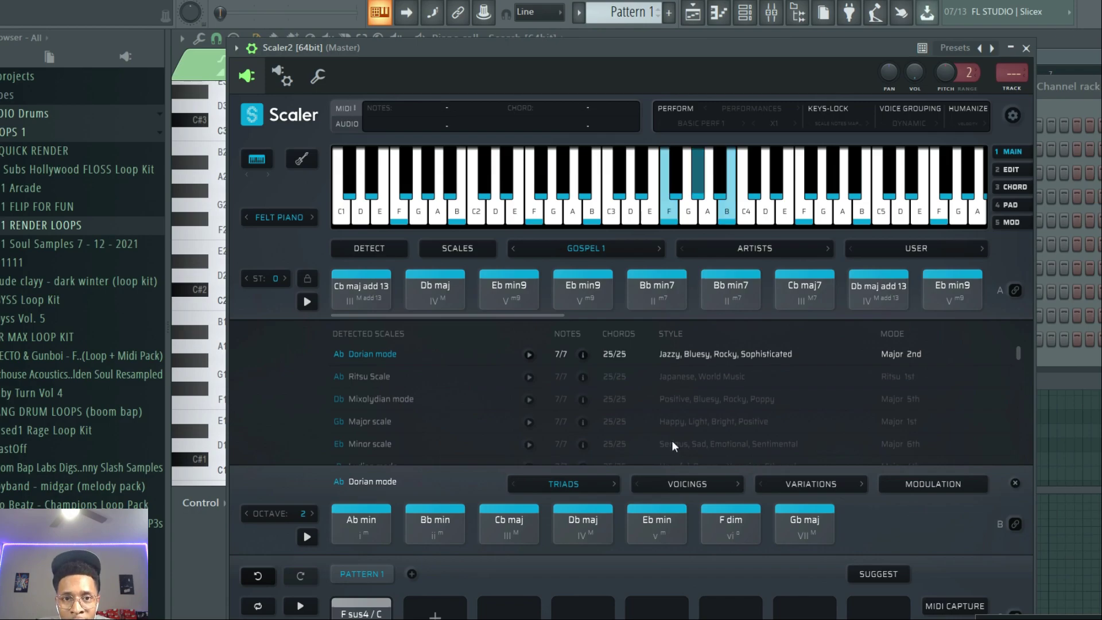
pyautogui.click(400, 215)
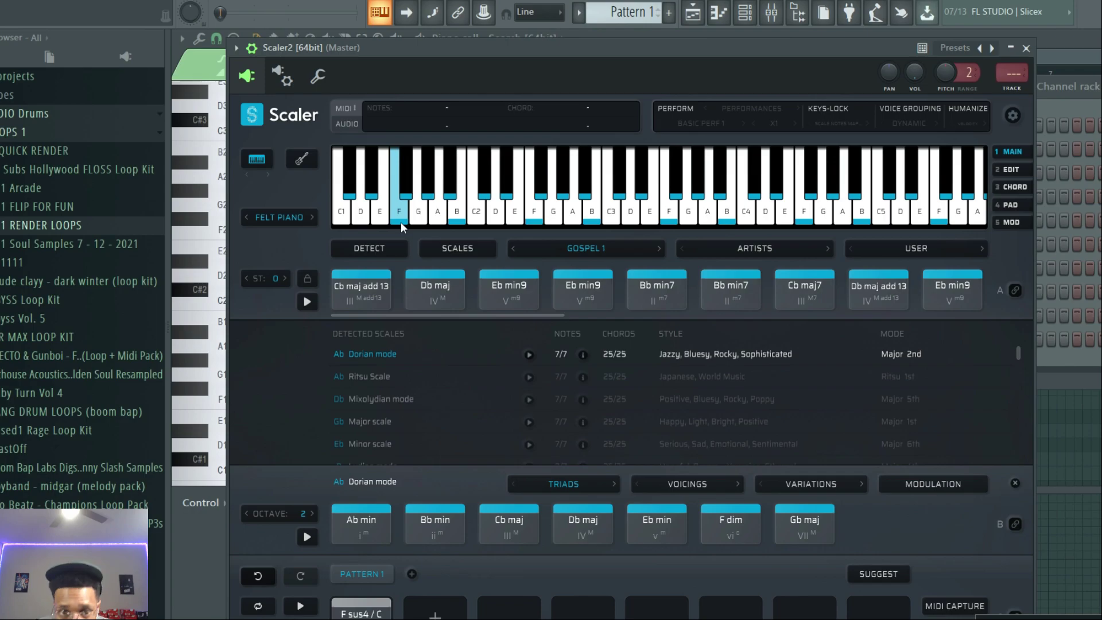
pyautogui.click(400, 223)
pyautogui.click(401, 222)
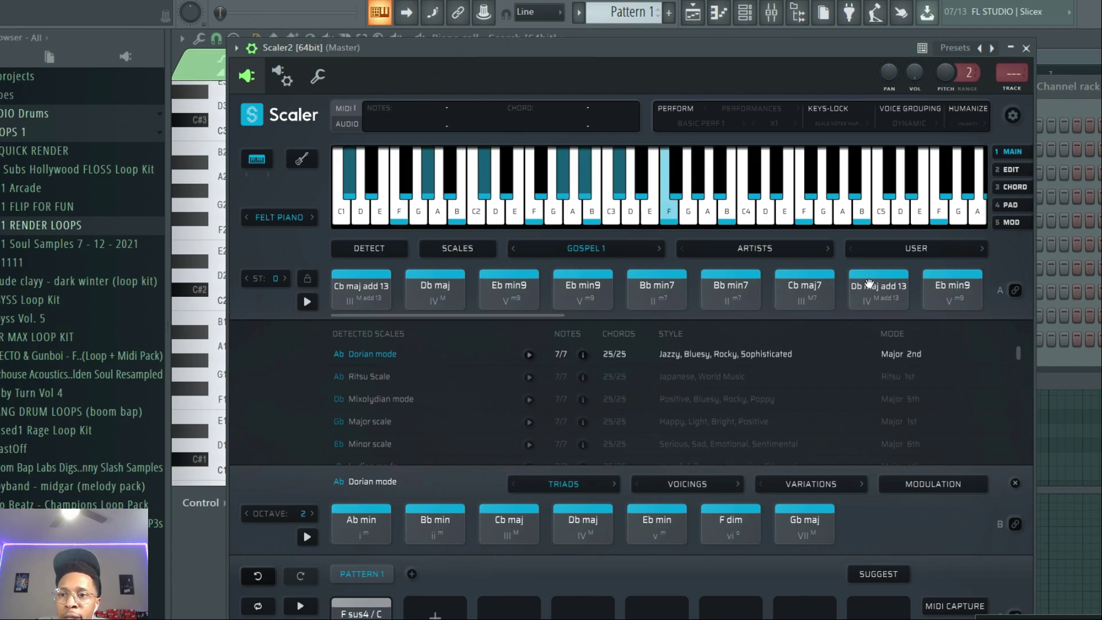
pyautogui.click(1052, 360)
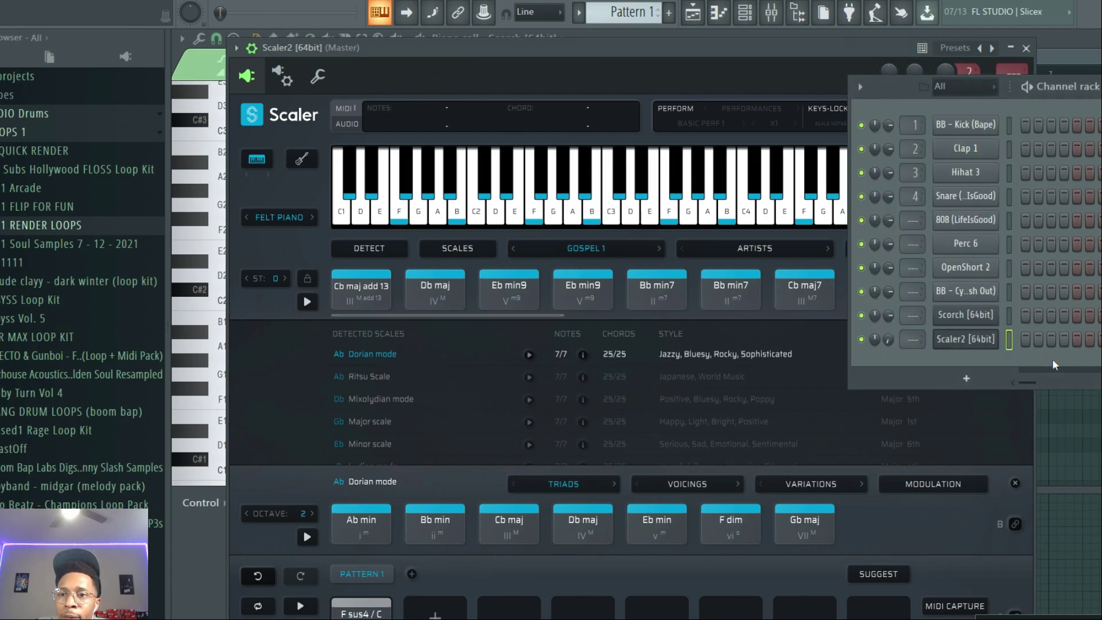
# Open Scorch and browse its chord presets, keeping Dark - Barbies - C Minor
pyautogui.click(958, 311)
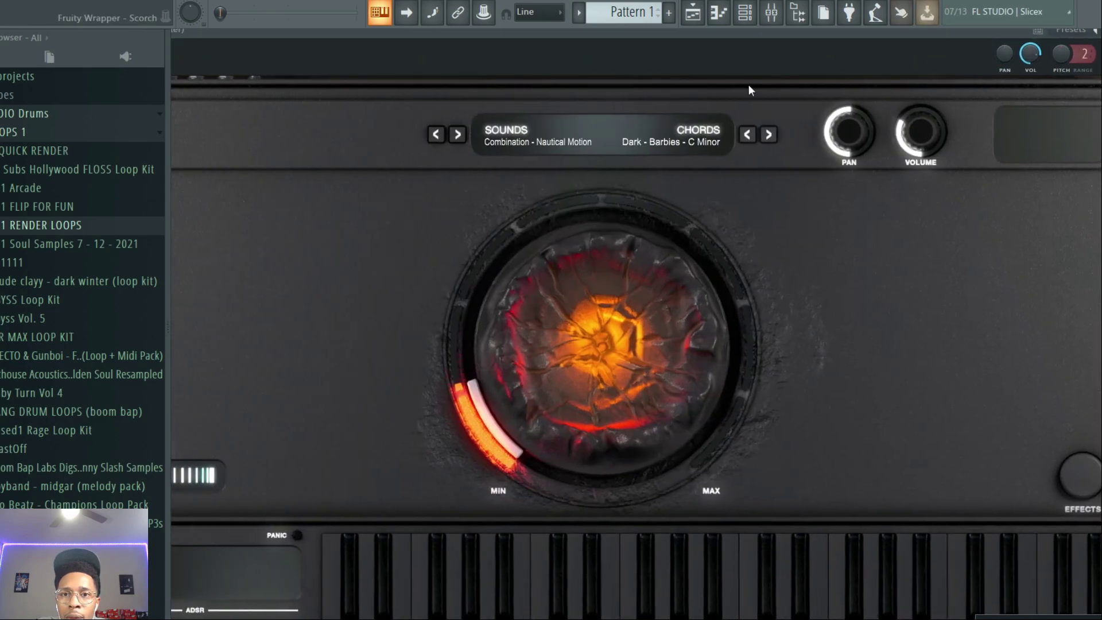
pyautogui.click(697, 135)
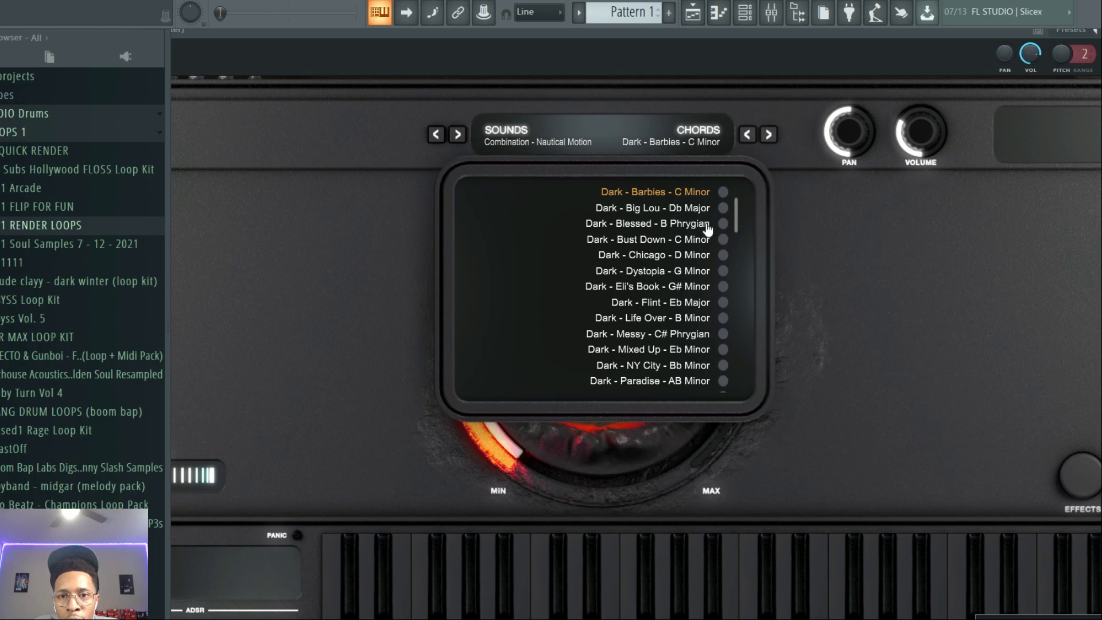
pyautogui.moveTo(740, 201); pyautogui.dragTo(733, 267)
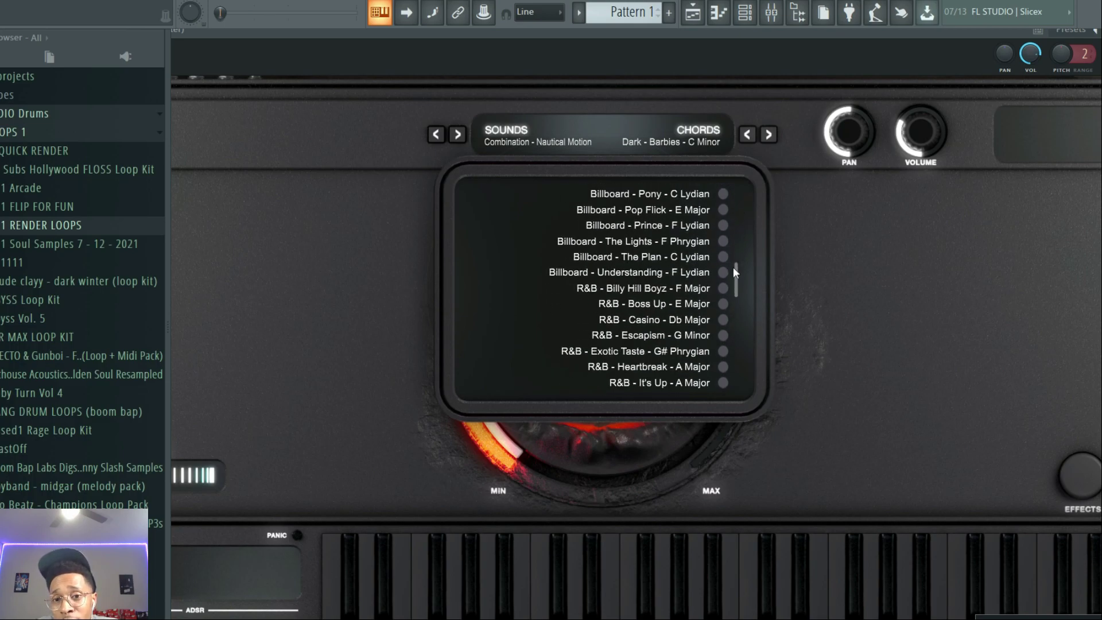
pyautogui.click(723, 304)
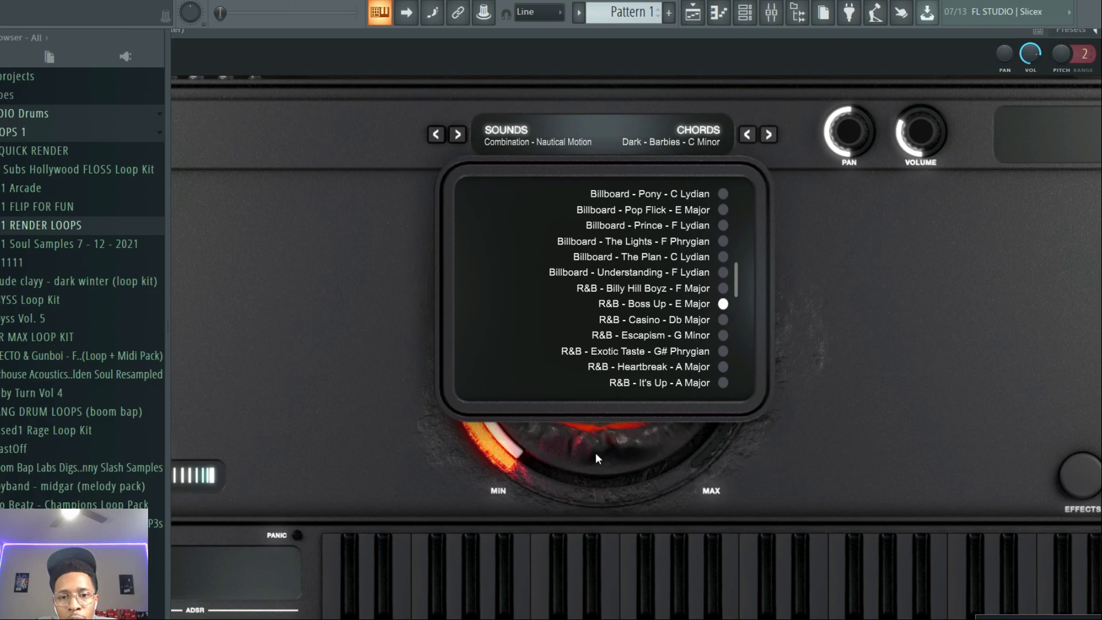
pyautogui.click(543, 584)
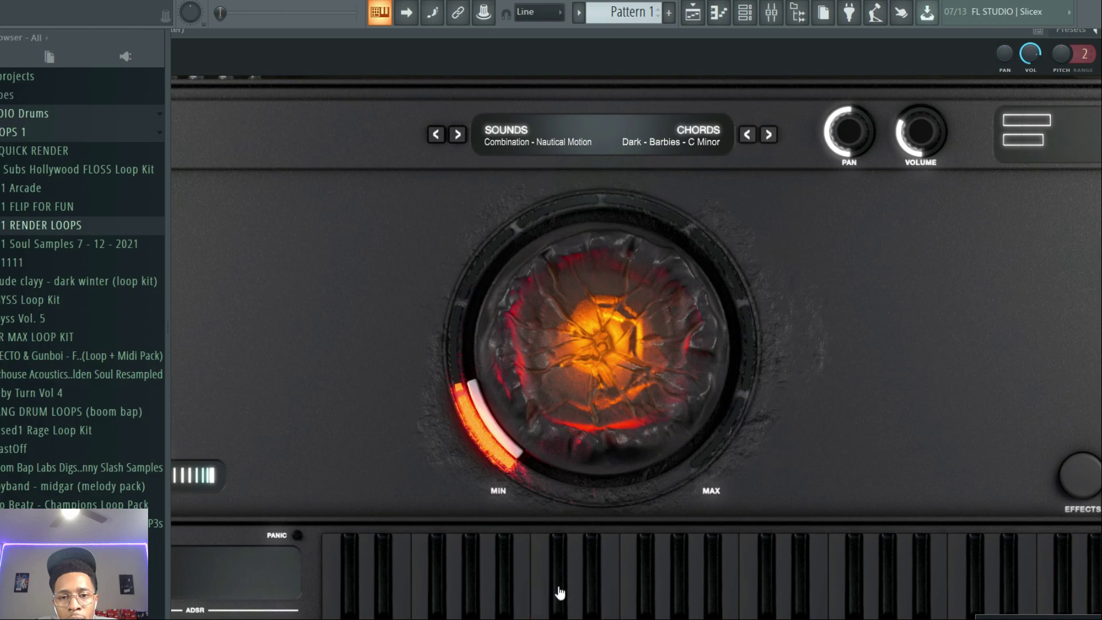
# Play three keys to audition the Nautical Motion sound with the current chords
pyautogui.click(570, 591)
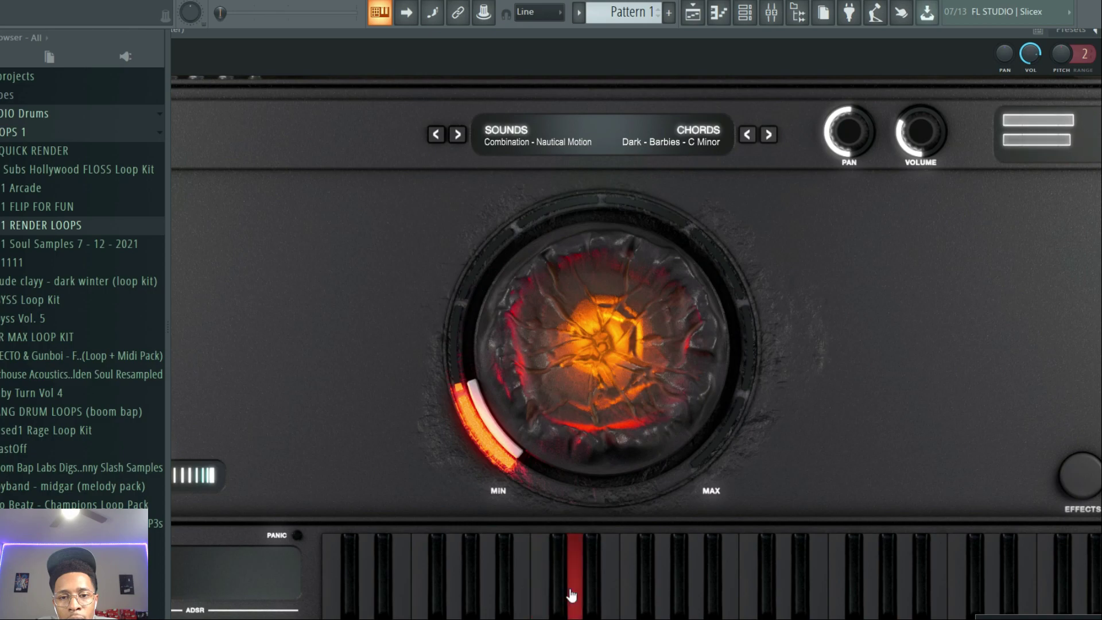
pyautogui.click(476, 594)
pyautogui.click(432, 595)
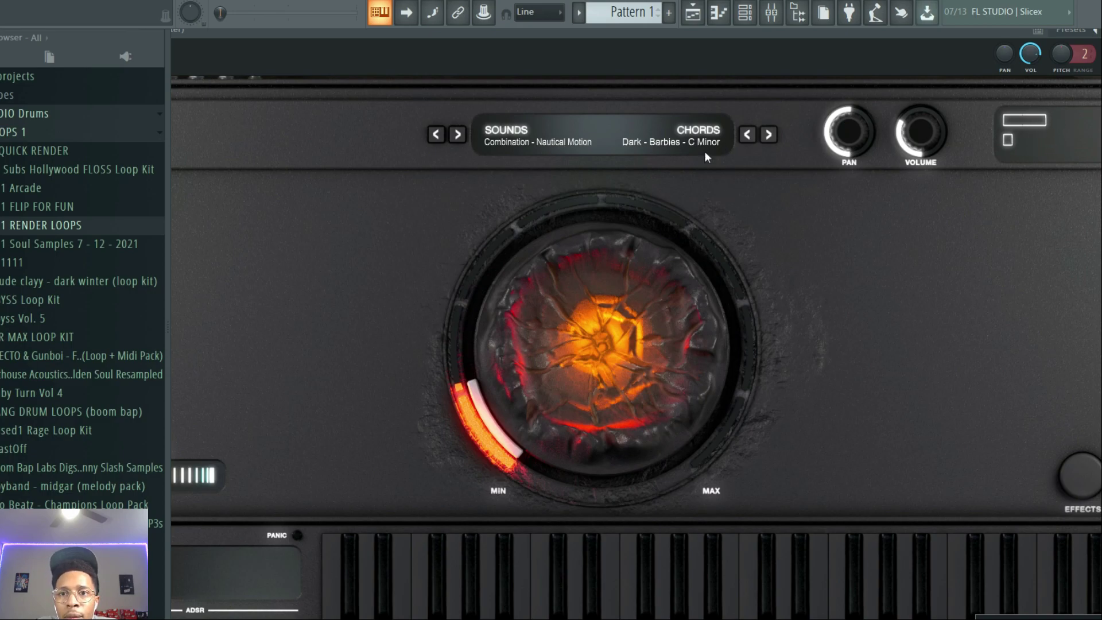
# Step Scorch's chord presets forward to Dark - Dystopia - G Minor, play two keys, then move the window aside
pyautogui.click(768, 135)
pyautogui.click(769, 135)
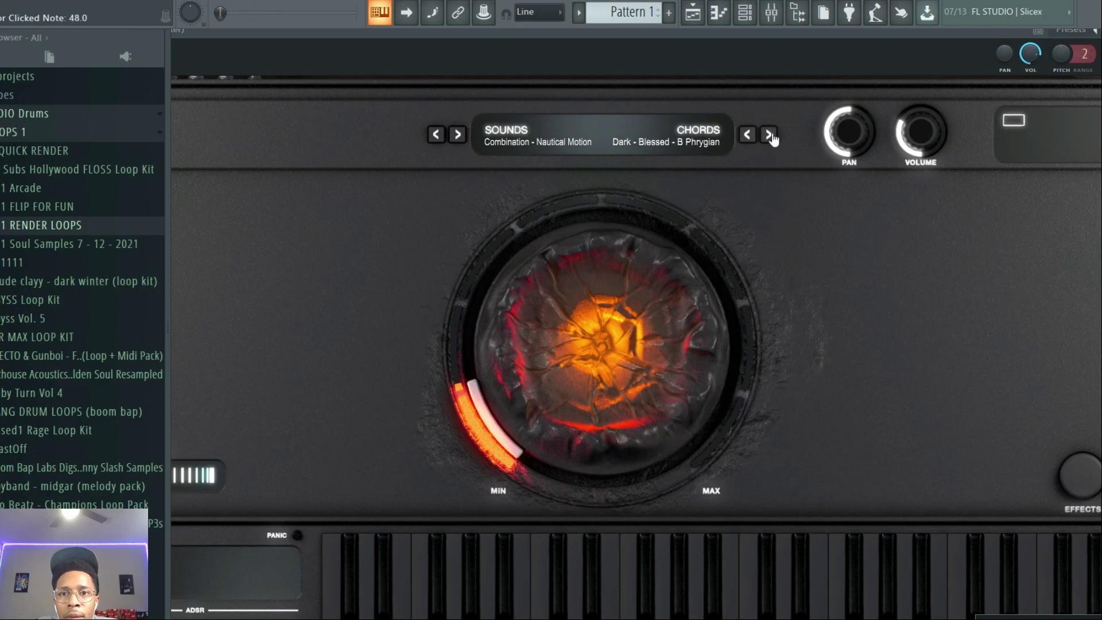
pyautogui.click(769, 135)
pyautogui.click(769, 135)
pyautogui.click(769, 135)
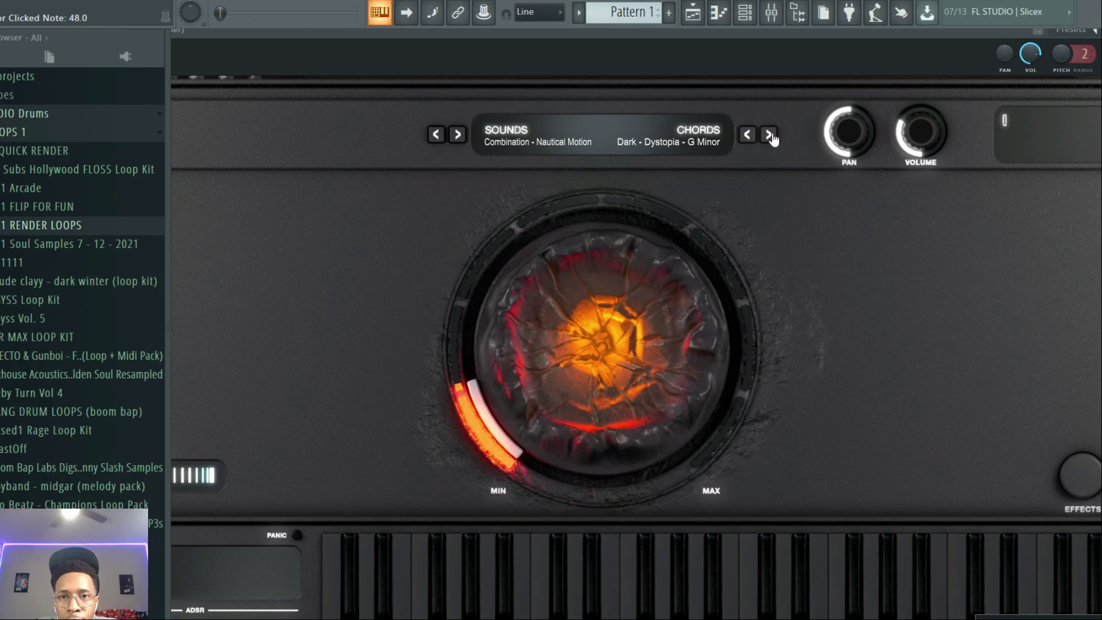
pyautogui.click(538, 594)
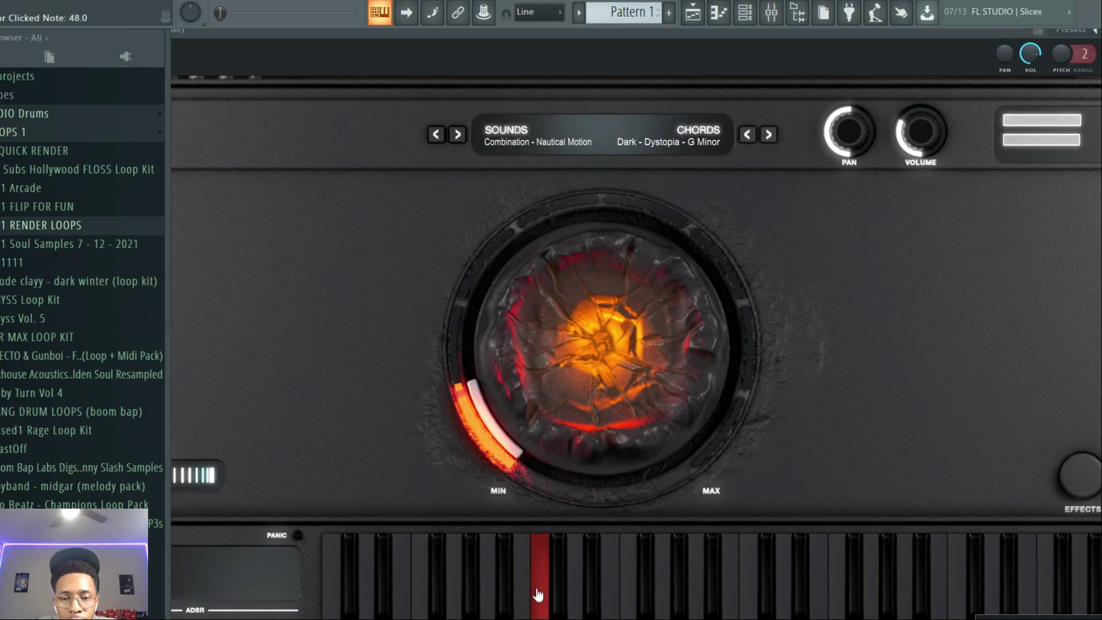
pyautogui.click(471, 591)
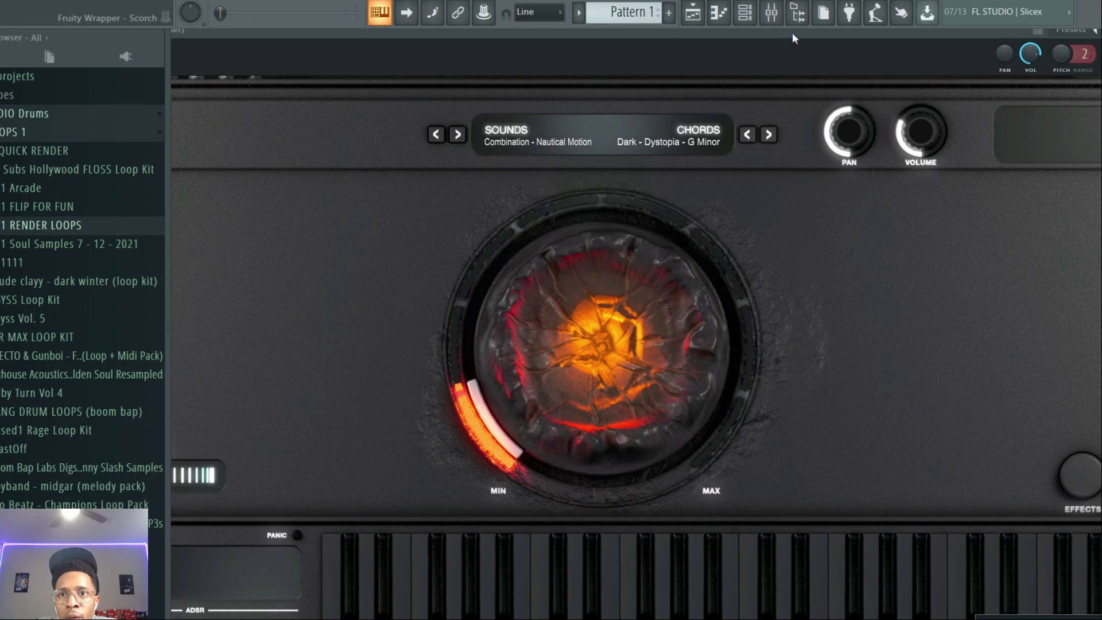
pyautogui.moveTo(791, 32); pyautogui.dragTo(417, 214)
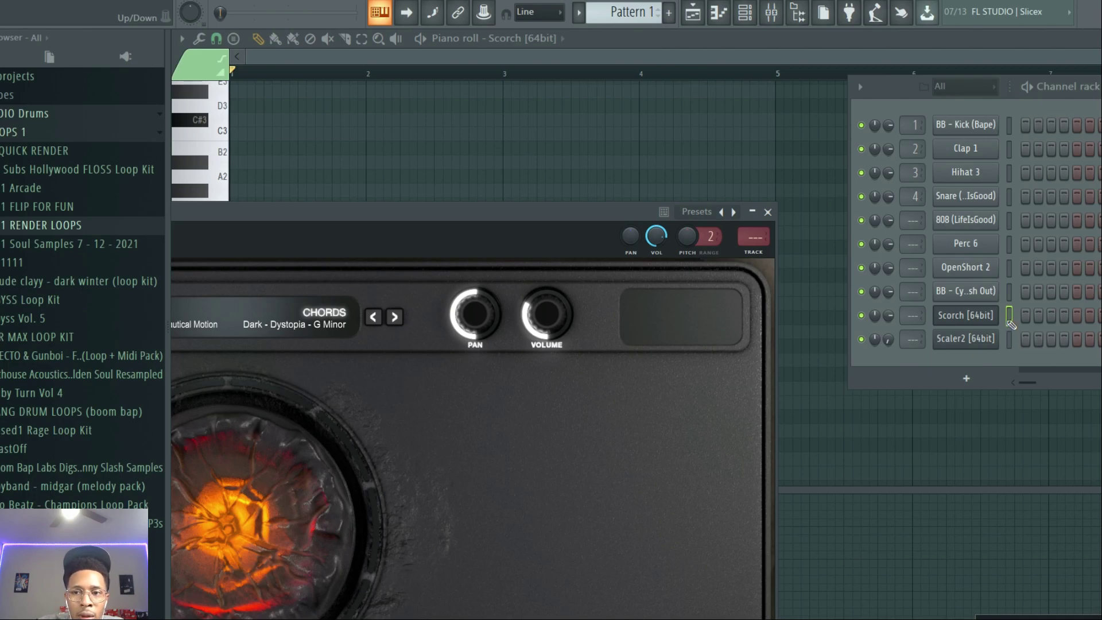
# Draw bar-long F1 and G1 notes in bars 1 and 2, trimming both slightly
pyautogui.press('F7')
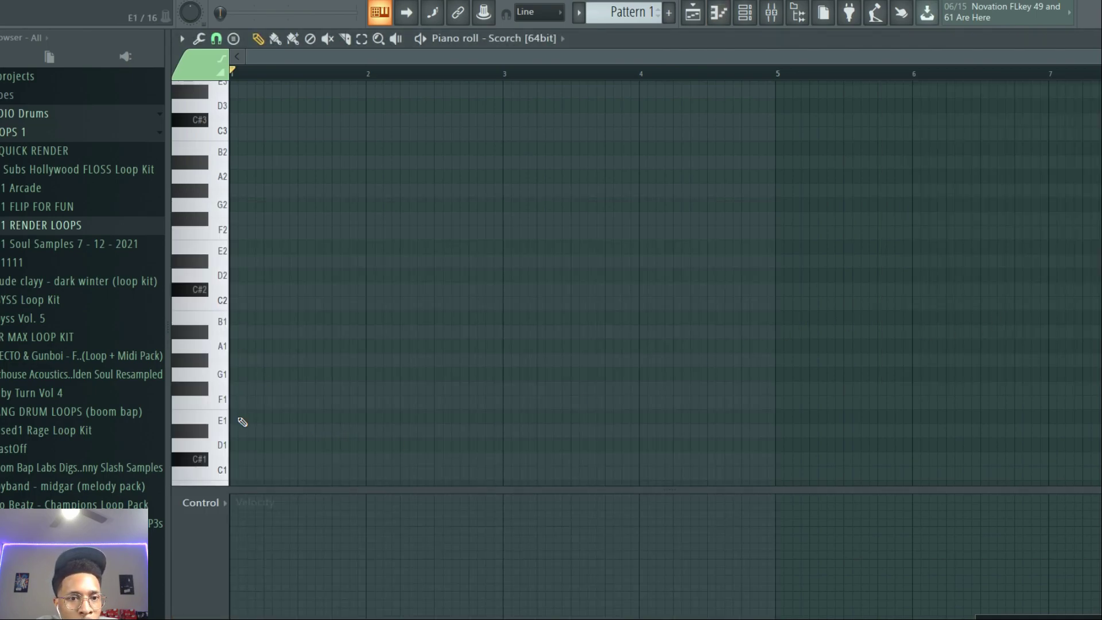
pyautogui.click(221, 407)
pyautogui.click(233, 403)
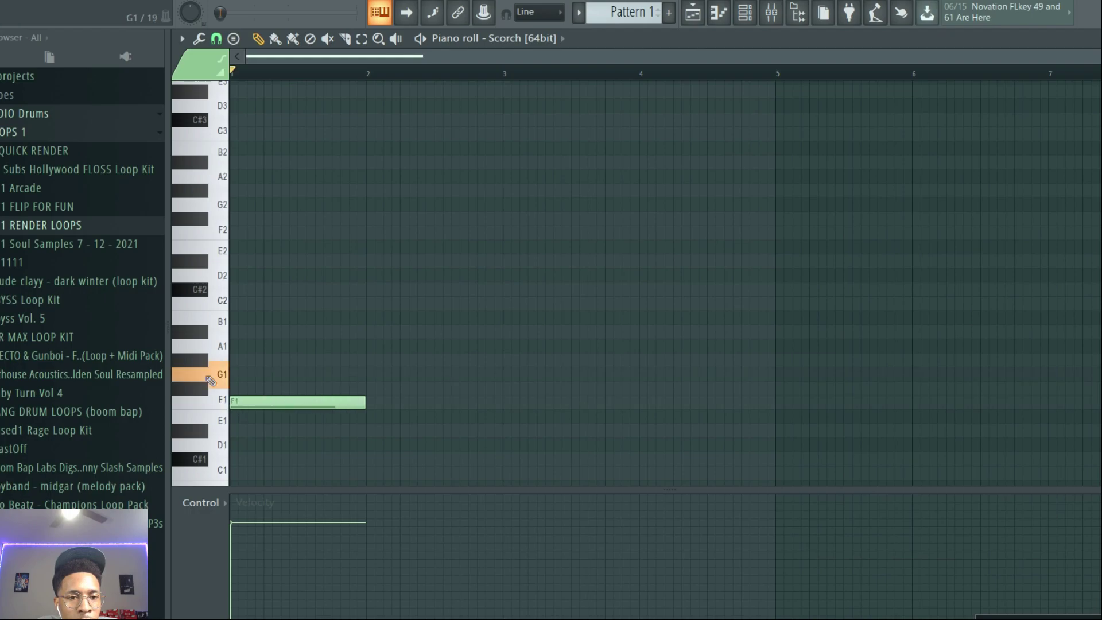
pyautogui.click(370, 376)
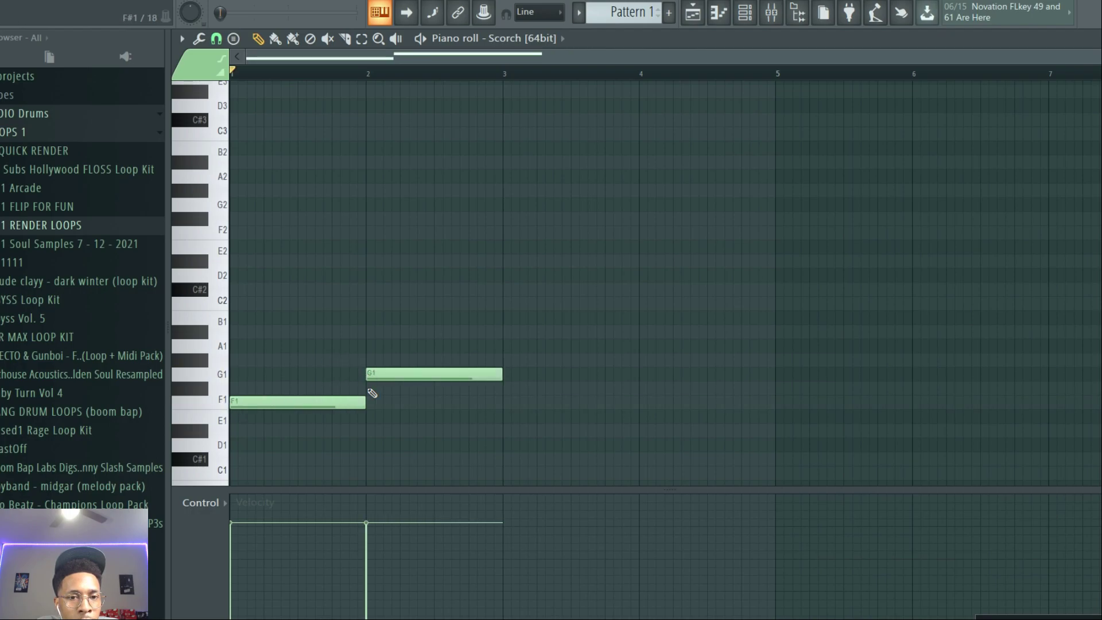
pyautogui.moveTo(364, 402); pyautogui.dragTo(357, 402)
pyautogui.moveTo(498, 374); pyautogui.dragTo(493, 374)
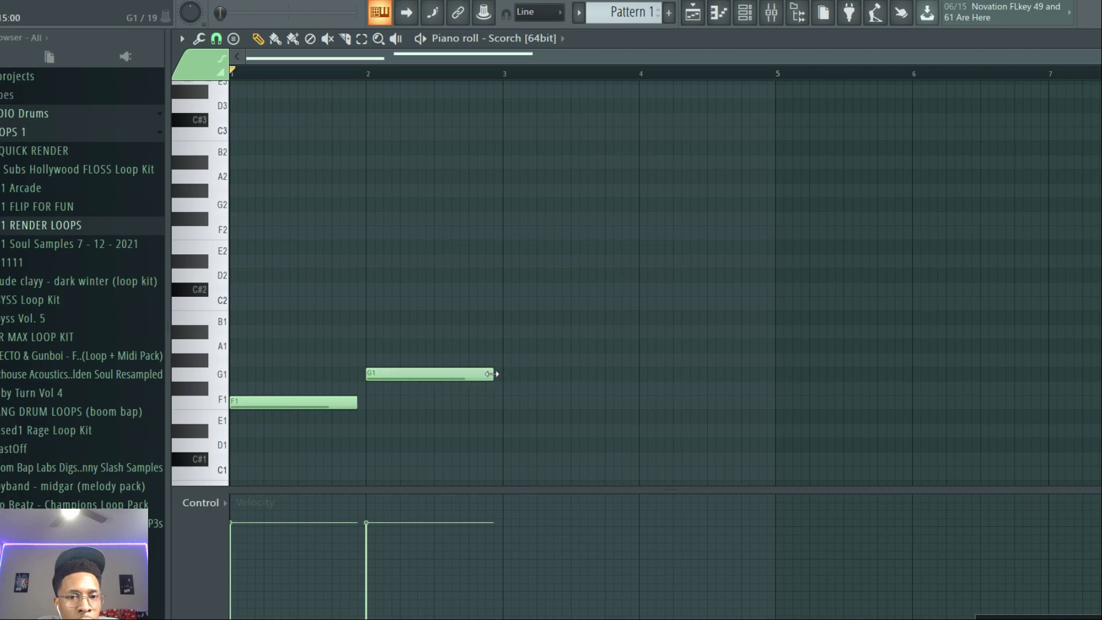
# Add a C2 note in bar 3 and a D2 note in bar 4
pyautogui.click(200, 438)
pyautogui.click(216, 407)
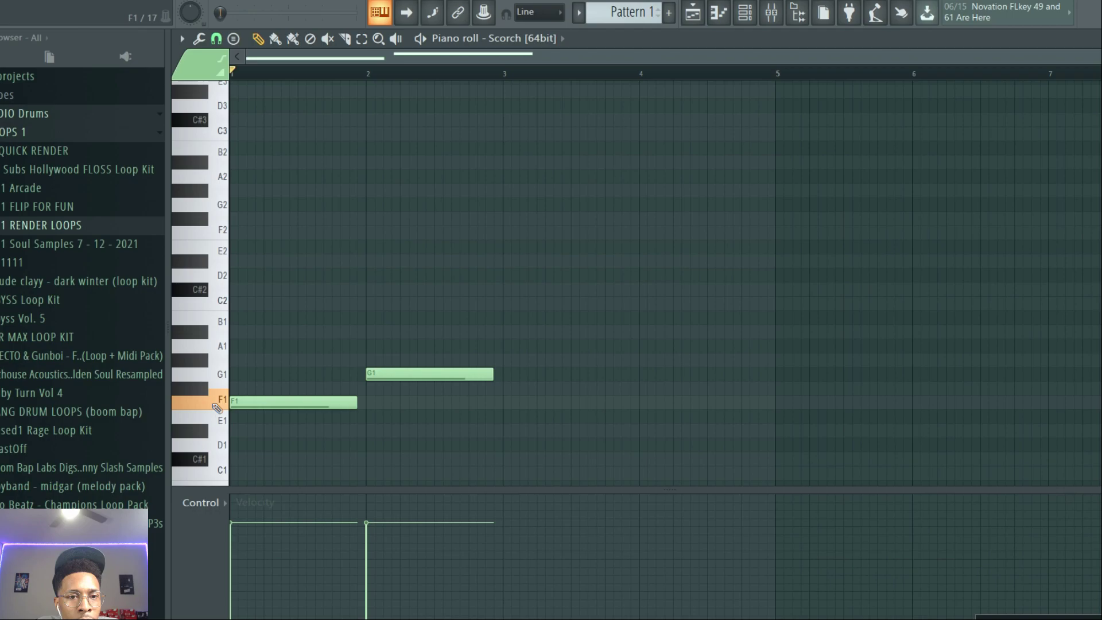
pyautogui.click(220, 377)
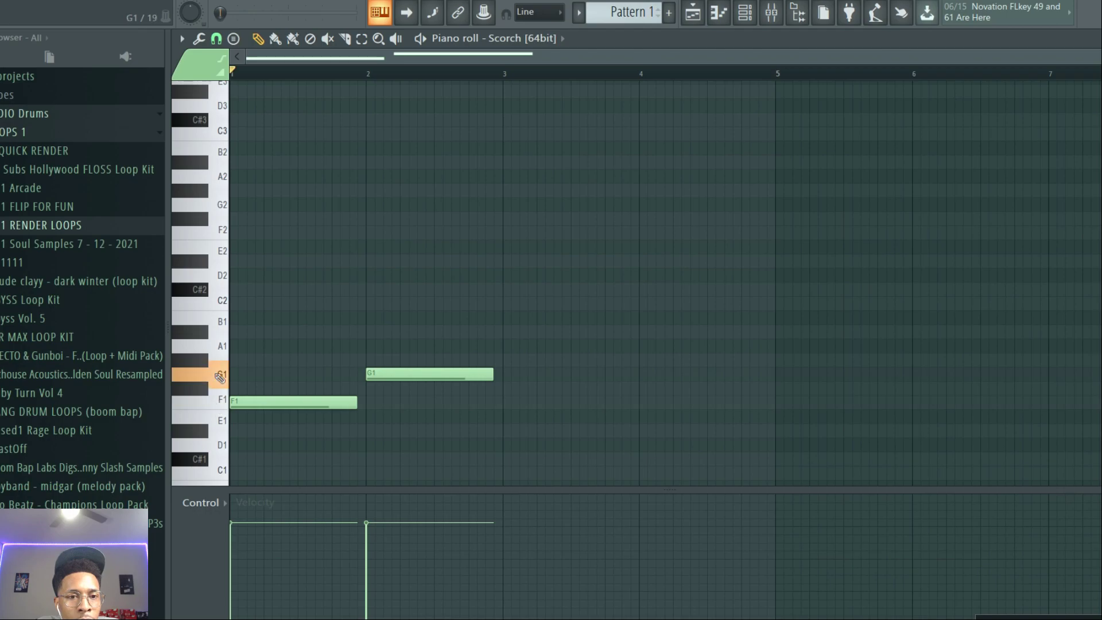
pyautogui.click(220, 302)
pyautogui.click(509, 304)
pyautogui.click(218, 276)
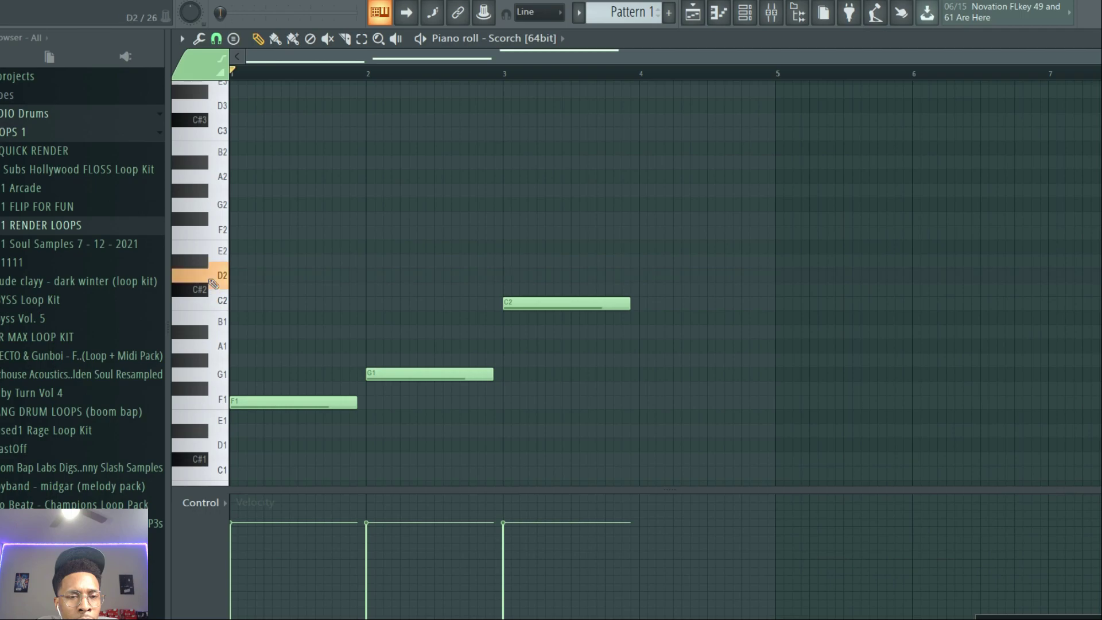
pyautogui.click(655, 275)
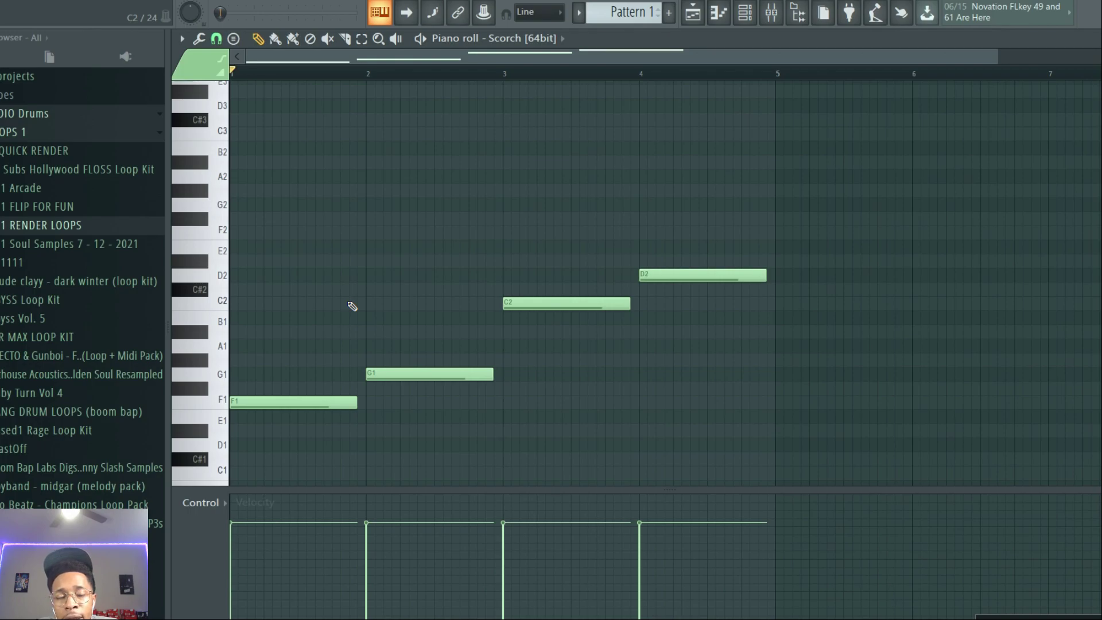
pyautogui.press('F6')
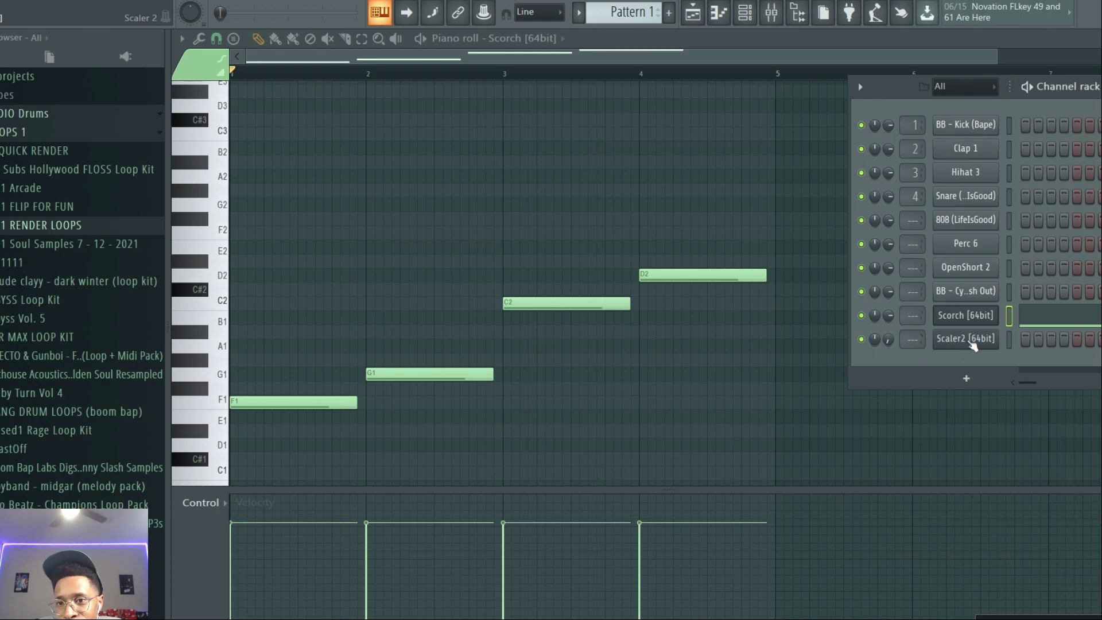
# Open Scaler 2 from the Channel rack and reposition its window
pyautogui.click(969, 343)
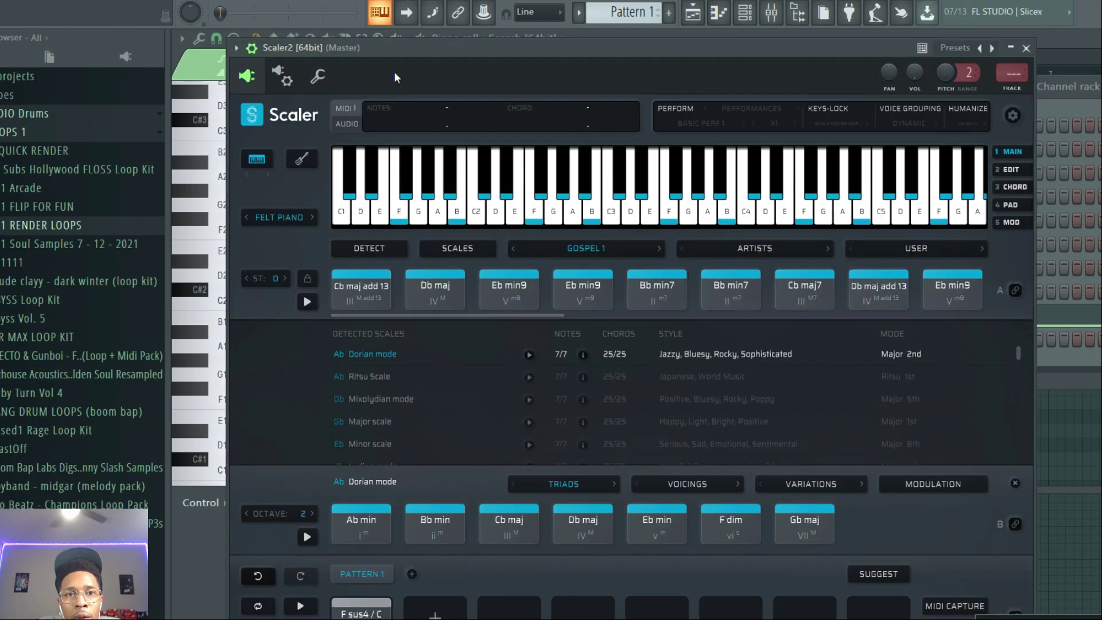
pyautogui.moveTo(396, 50); pyautogui.dragTo(434, 42)
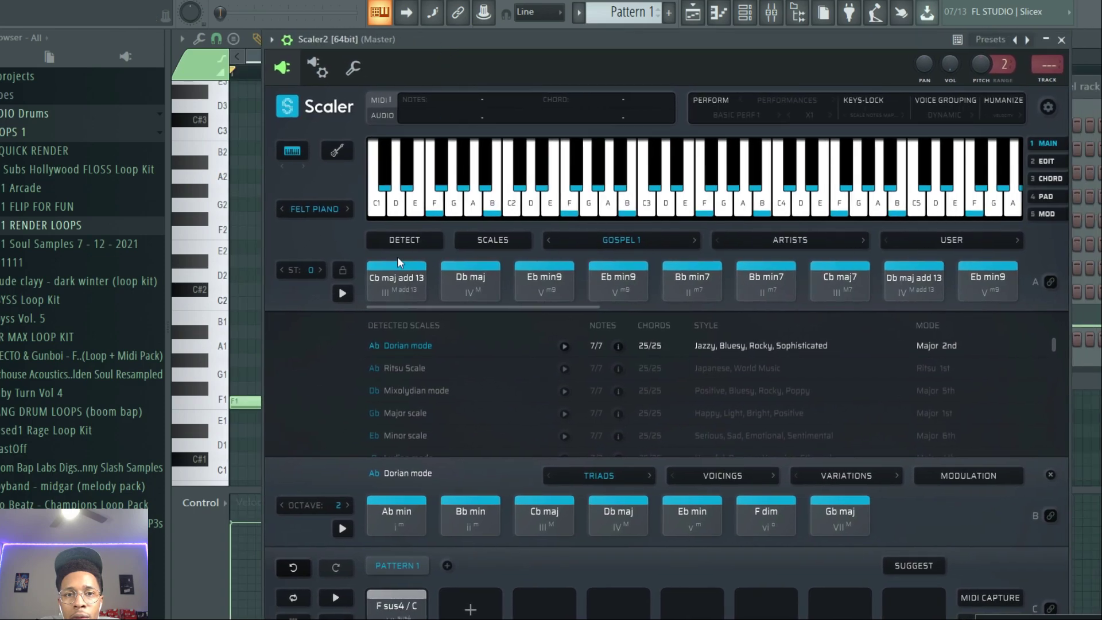
pyautogui.moveTo(380, 252); pyautogui.dragTo(927, 301)
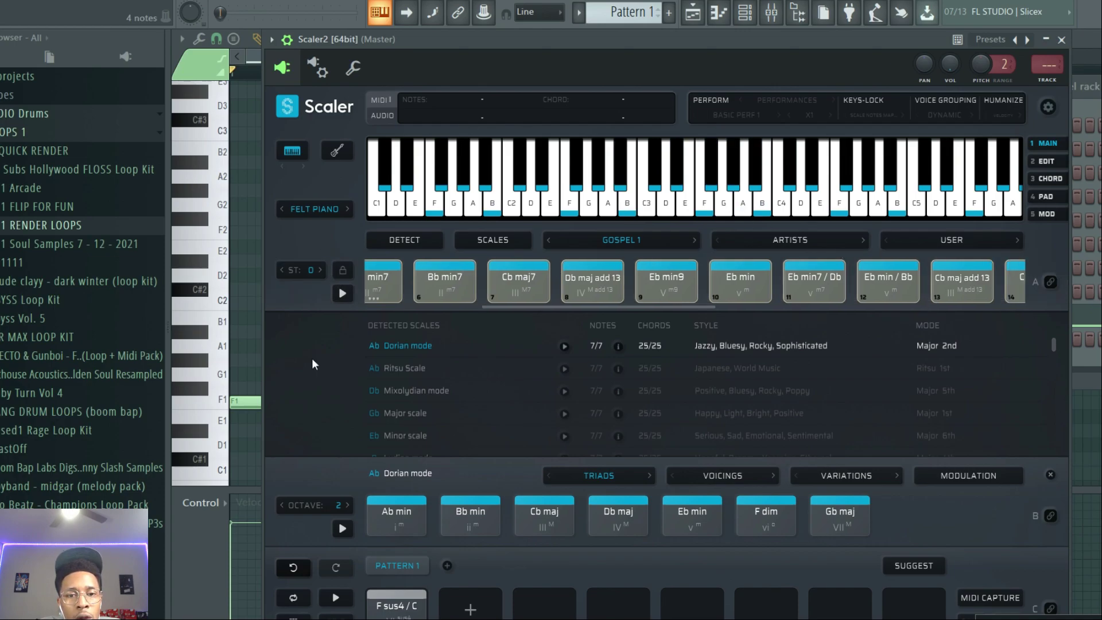
# Clear F sus4 / C from the first pattern slot, toggling the guitar view on and off
pyautogui.moveTo(399, 600); pyautogui.dragTo(399, 619)
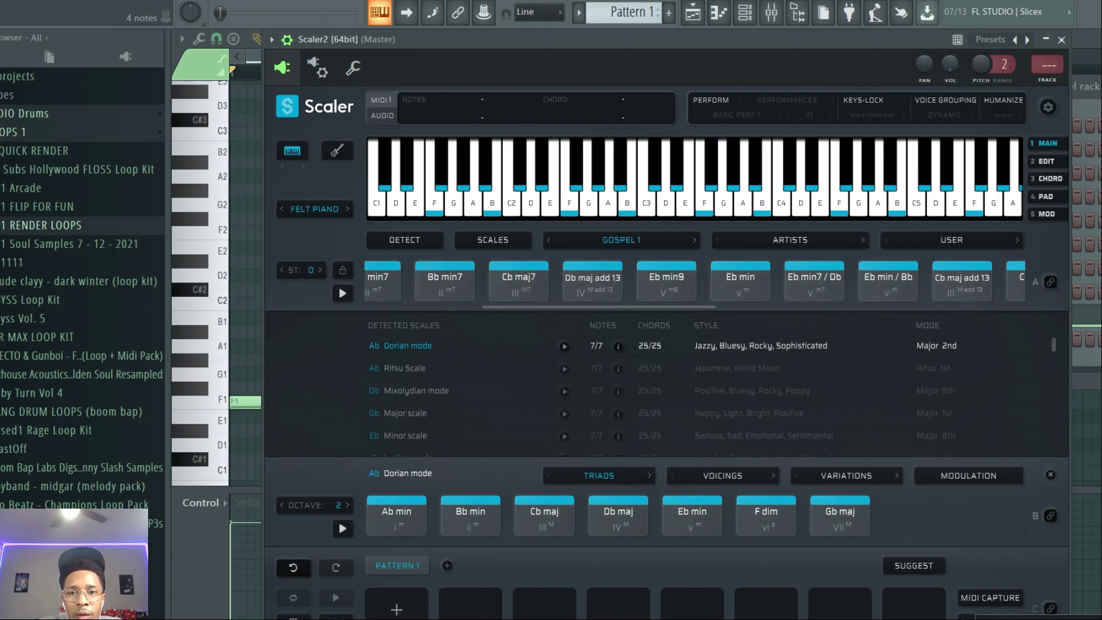
pyautogui.click(332, 147)
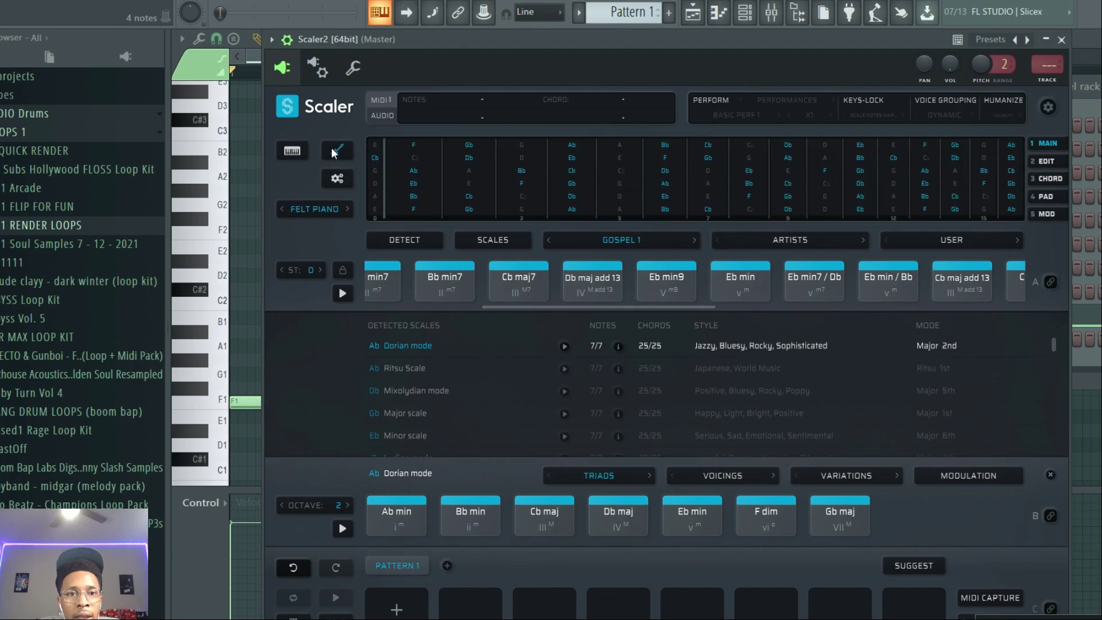
pyautogui.click(300, 148)
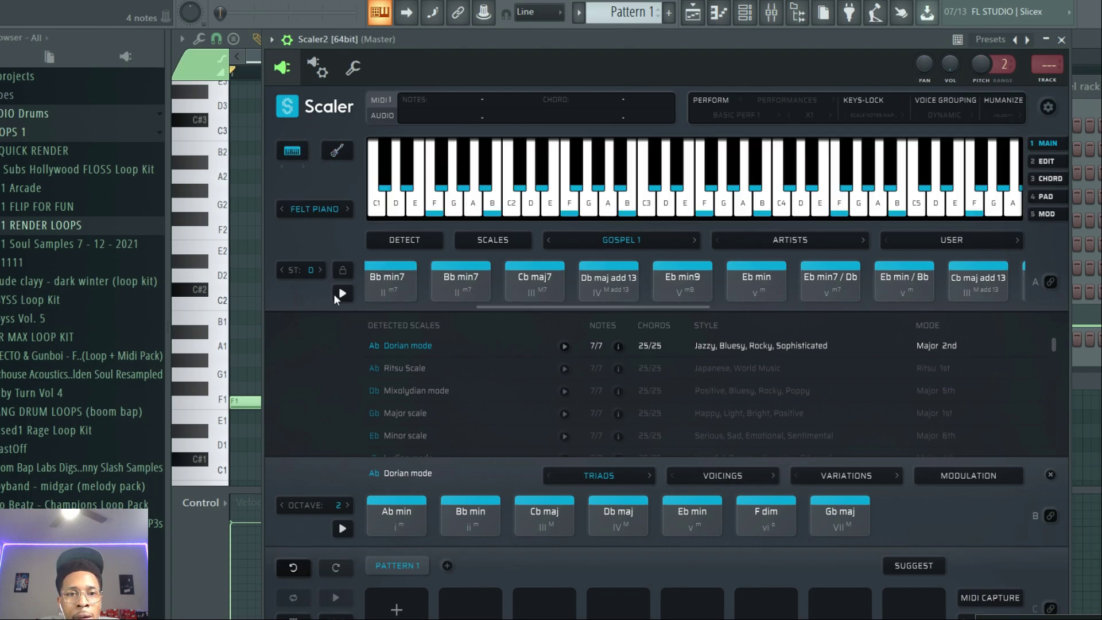
# Go to Scaler's Detect page and paste the melody notes onto the Scaler2 channel
pyautogui.click(408, 238)
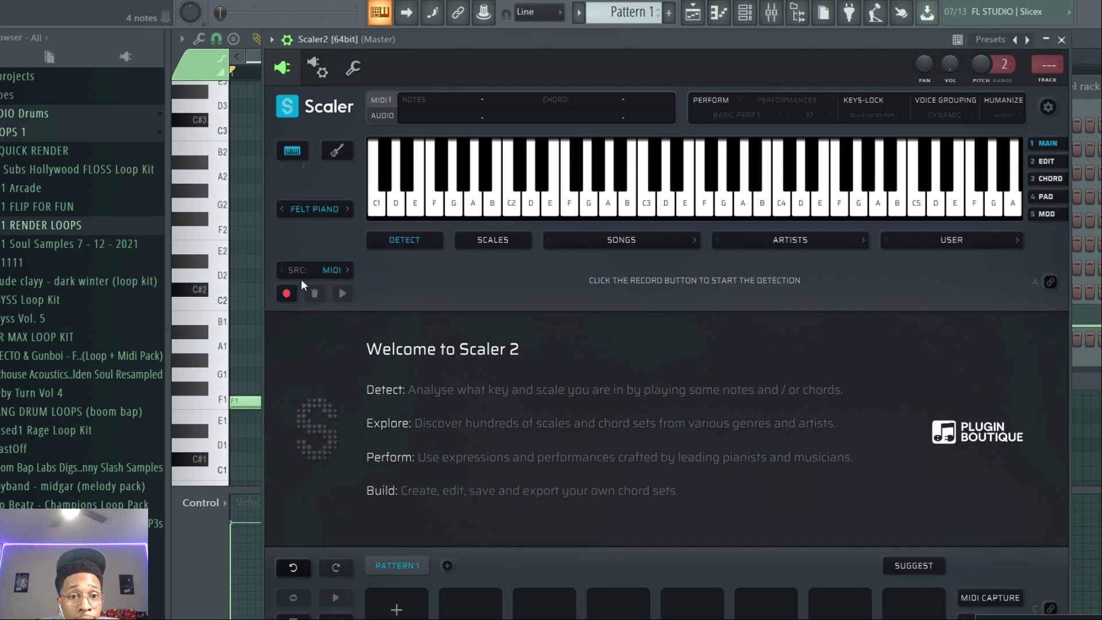
pyautogui.click(281, 292)
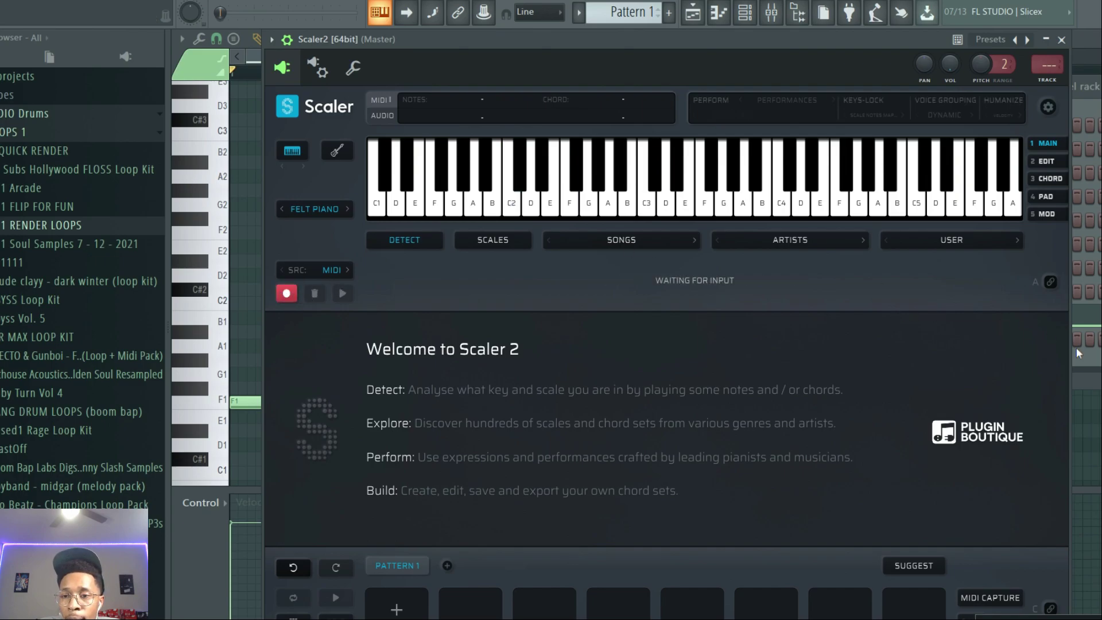
pyautogui.press('F6')
pyautogui.rightClick(956, 315)
pyautogui.press('Escape')
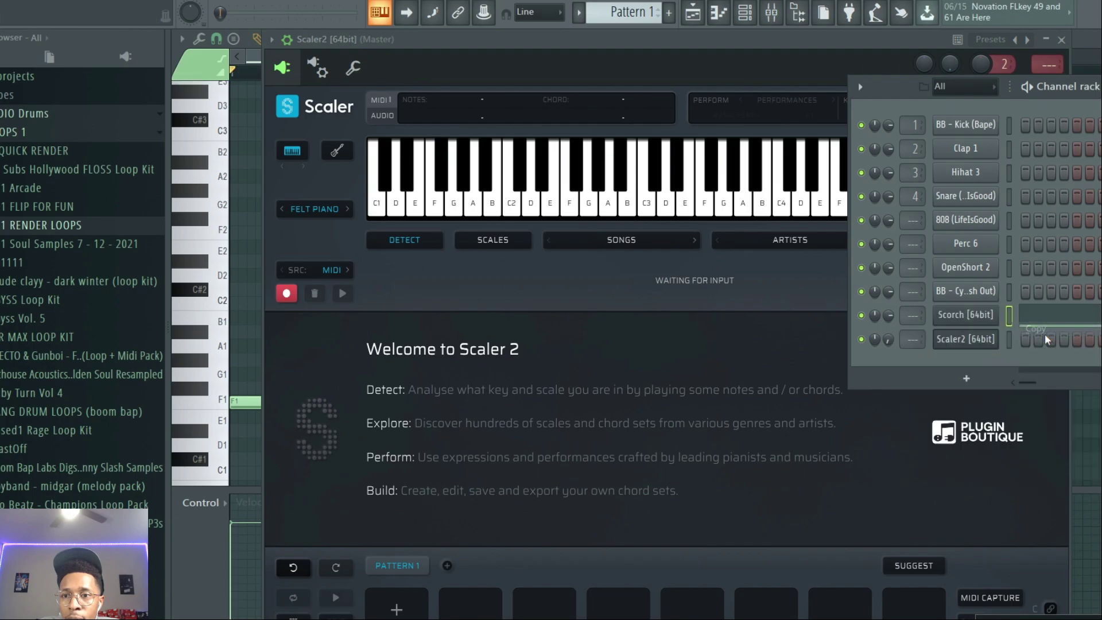
pyautogui.rightClick(965, 339)
pyautogui.click(1056, 367)
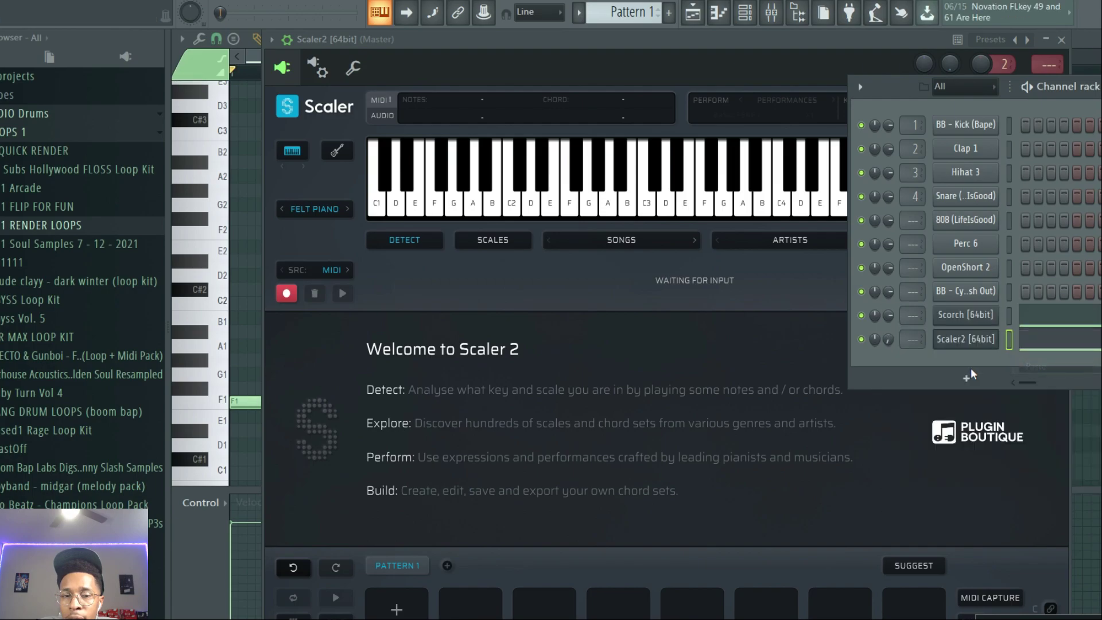
# Re-arm Scaler's detection and play the melody so it picks up F, G, C and D
pyautogui.click(412, 253)
pyautogui.click(287, 293)
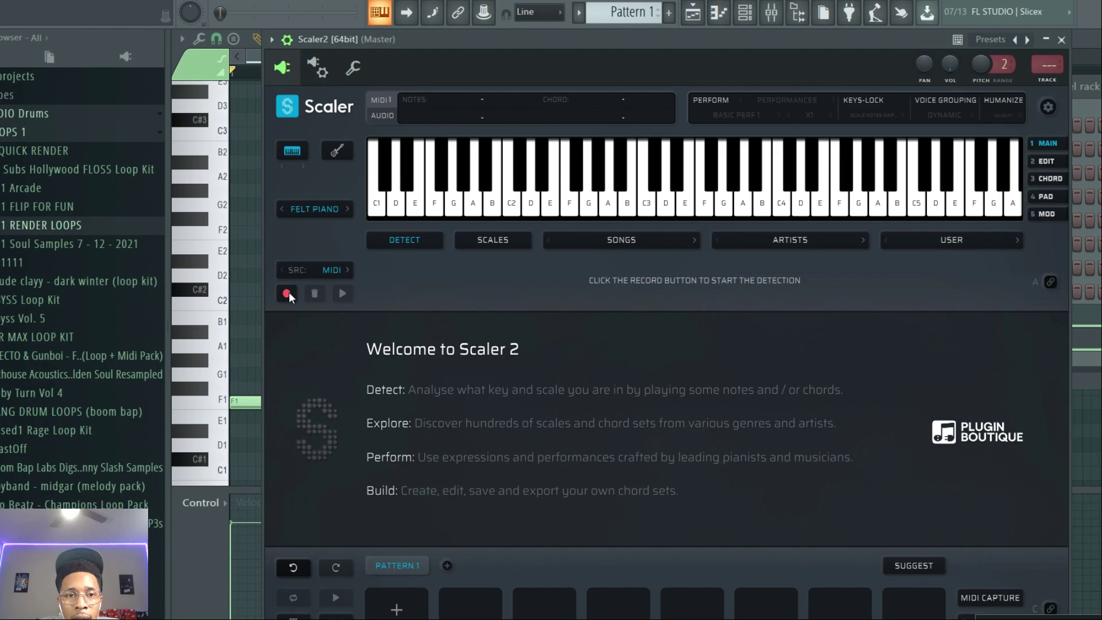
pyautogui.click(288, 291)
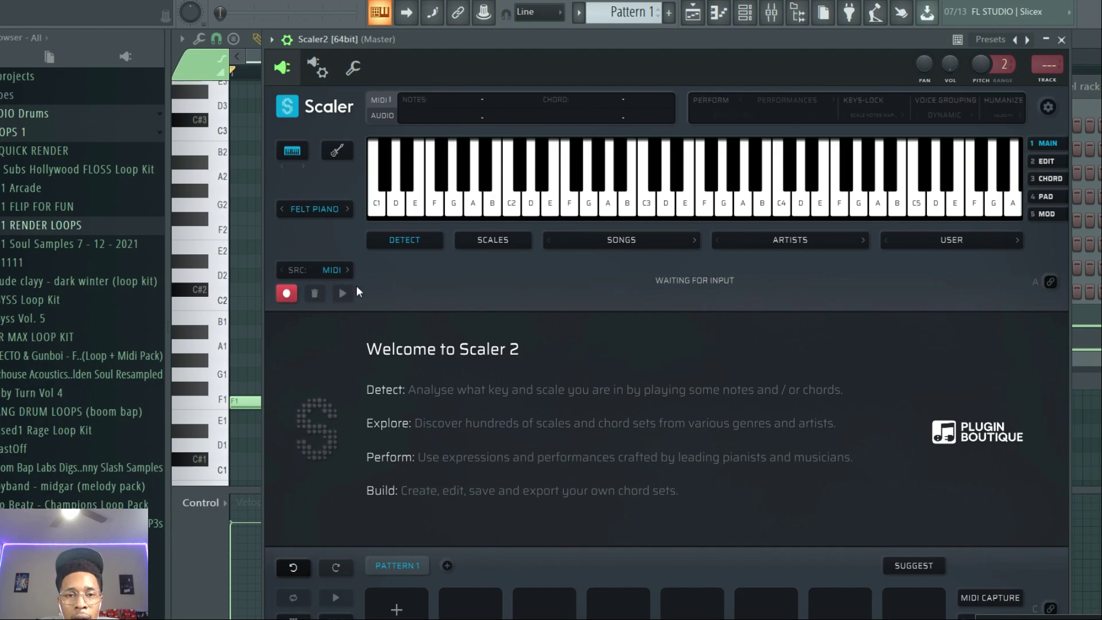
pyautogui.press('space')
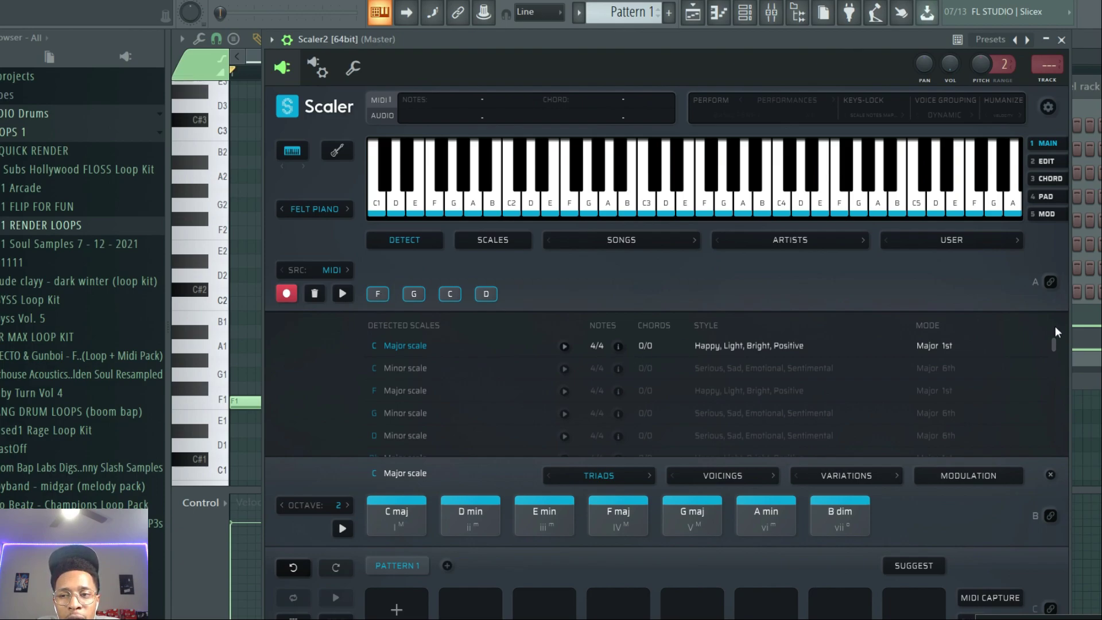
# Trim the C2, G1, F1 and D2 melody notes slightly, then bring Scaler back
pyautogui.click(1091, 338)
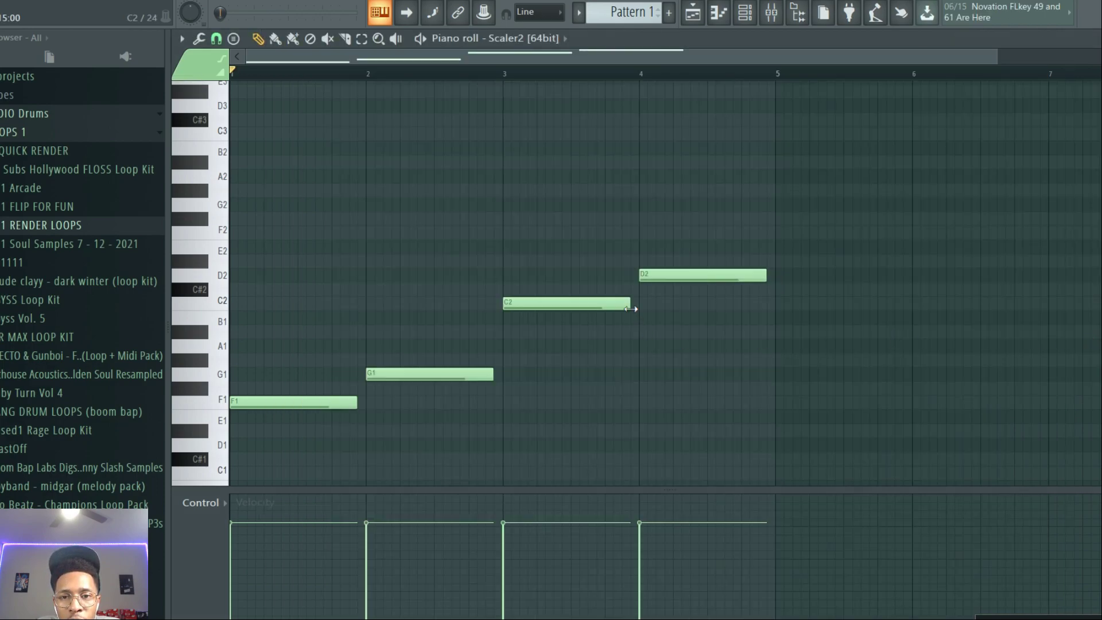
pyautogui.moveTo(629, 304); pyautogui.dragTo(621, 304)
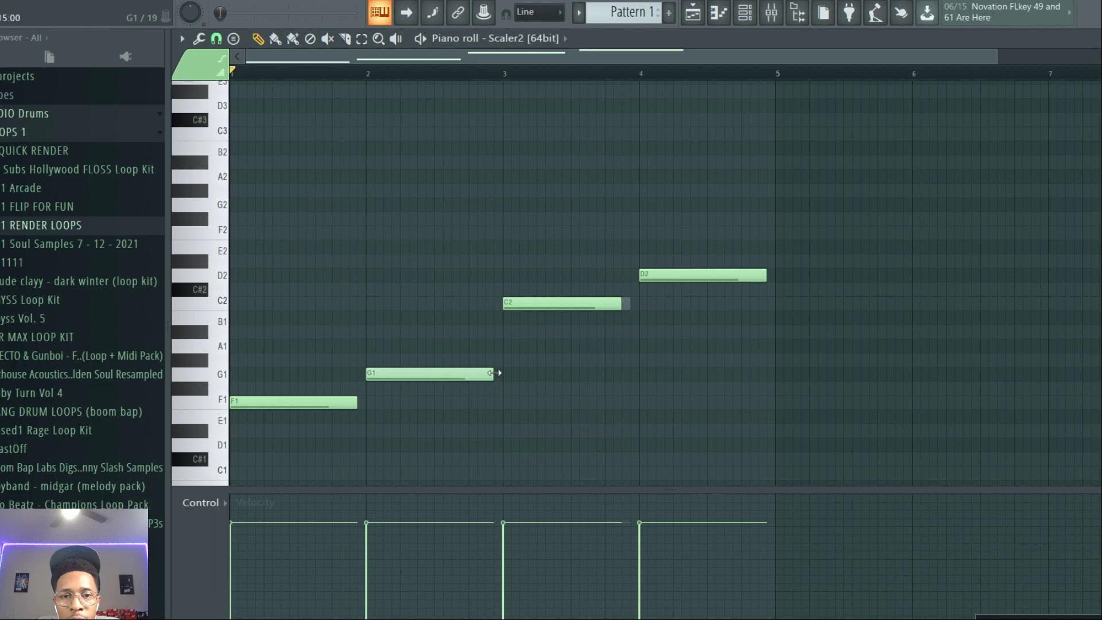
pyautogui.moveTo(492, 374); pyautogui.dragTo(485, 374)
pyautogui.moveTo(350, 404); pyautogui.dragTo(342, 404)
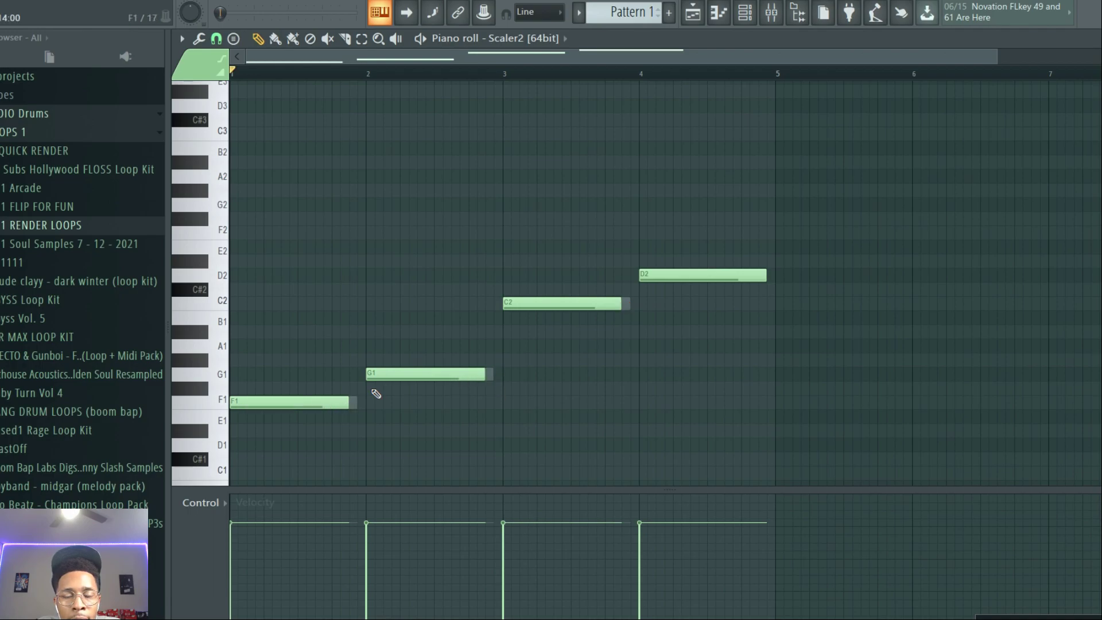
pyautogui.moveTo(764, 274); pyautogui.dragTo(757, 275)
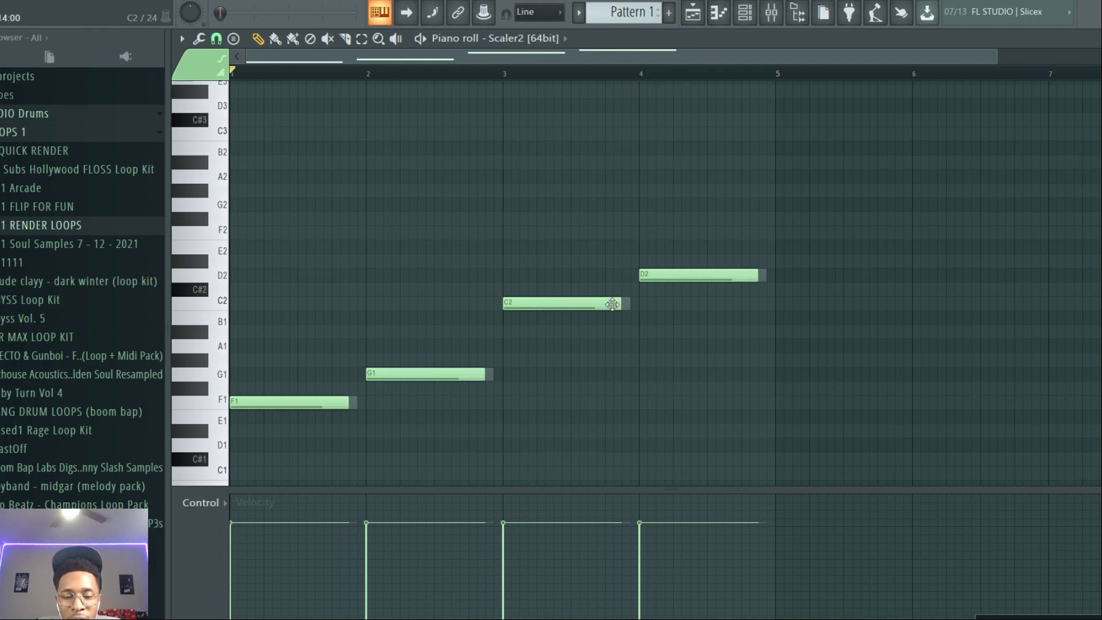
pyautogui.hotkey('alt', 'Tab')
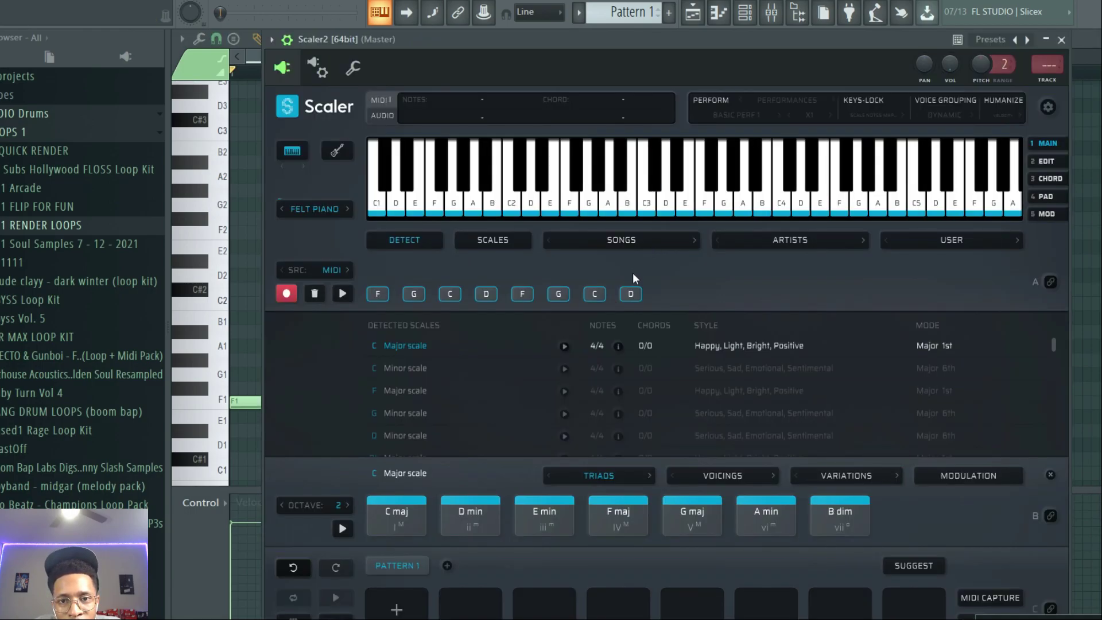
# Clear Scaler's eight detected notes and browse the RENDER LOOPS folder's files
pyautogui.moveTo(632, 319); pyautogui.dragTo(377, 317)
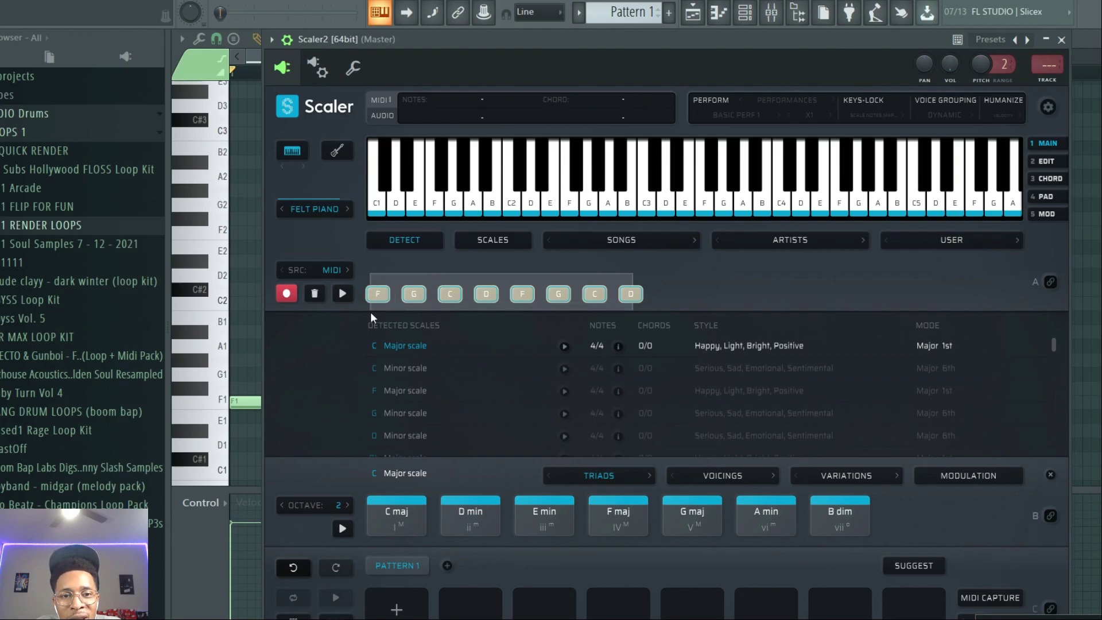
pyautogui.moveTo(370, 311); pyautogui.dragTo(370, 311)
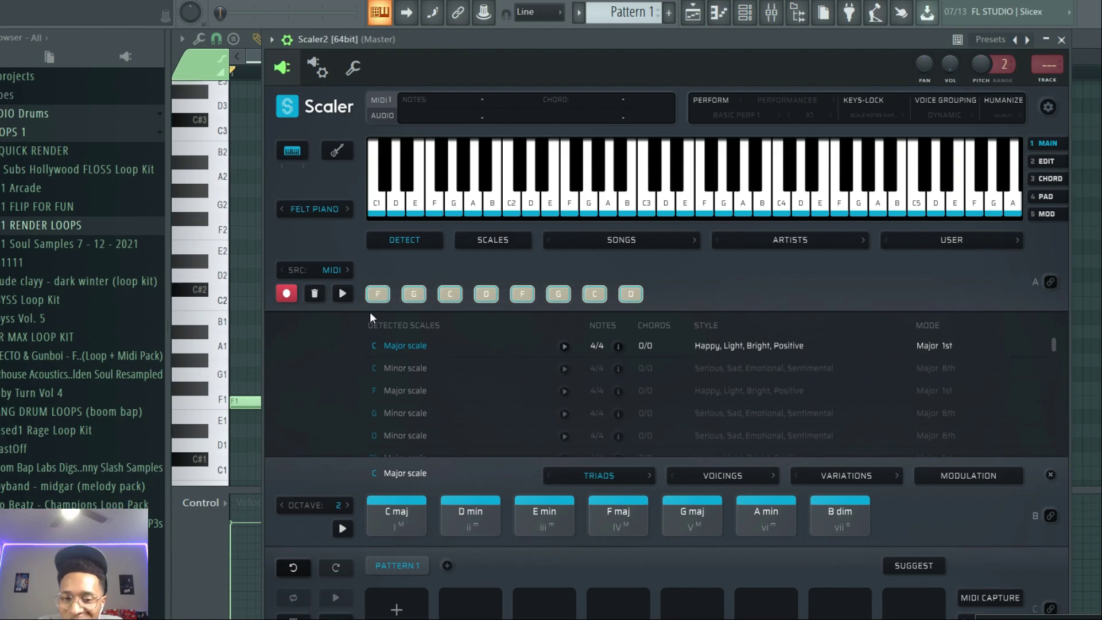
pyautogui.click(308, 294)
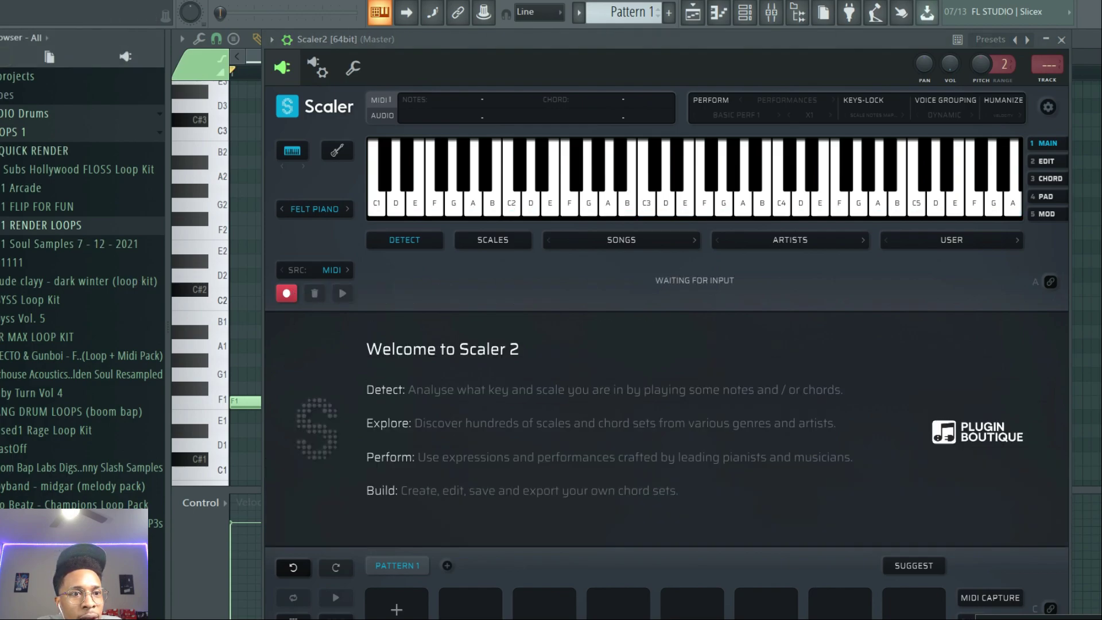
pyautogui.click(36, 227)
pyautogui.scroll(-5, 52, 384)
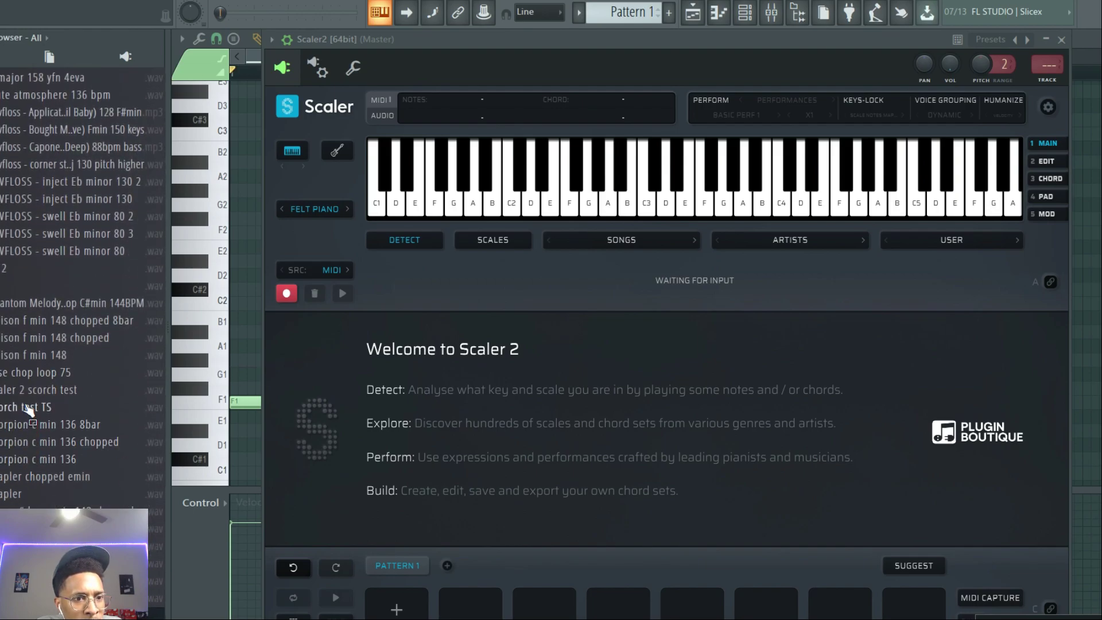
# Load scorch test TS.wav into Scaler, replacing the old detection, and audition its chords
pyautogui.moveTo(26, 407); pyautogui.dragTo(602, 287)
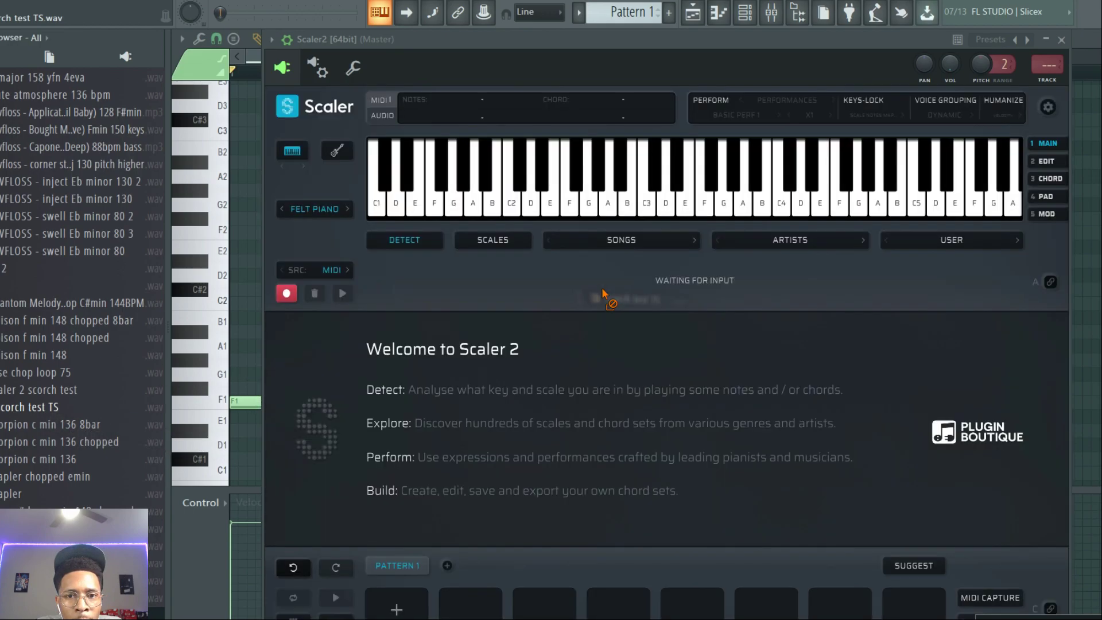
pyautogui.click(821, 343)
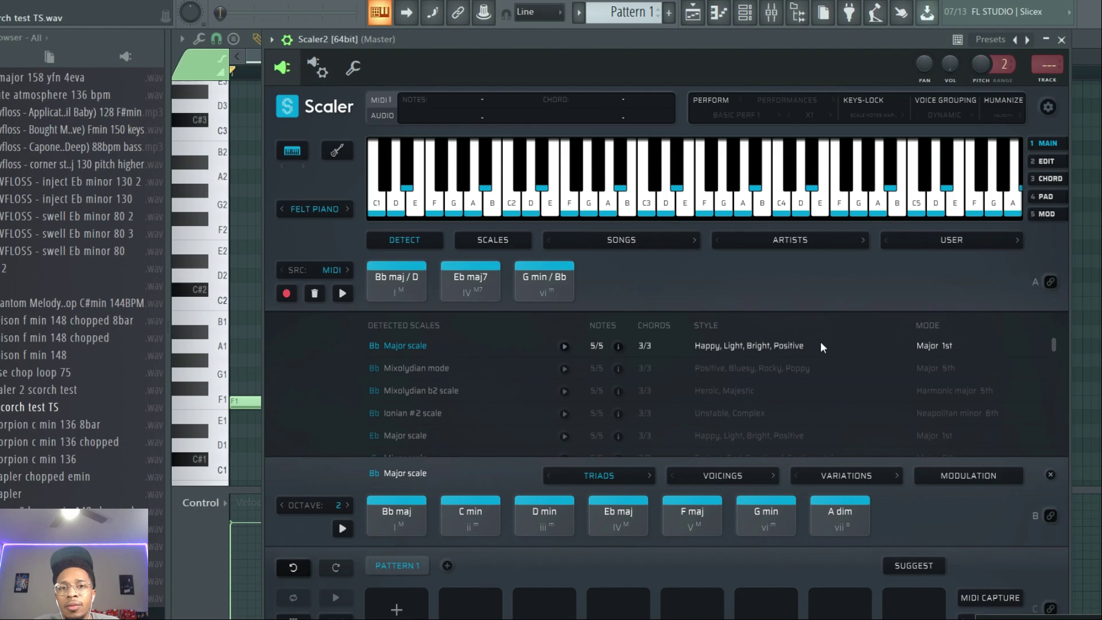
pyautogui.click(391, 278)
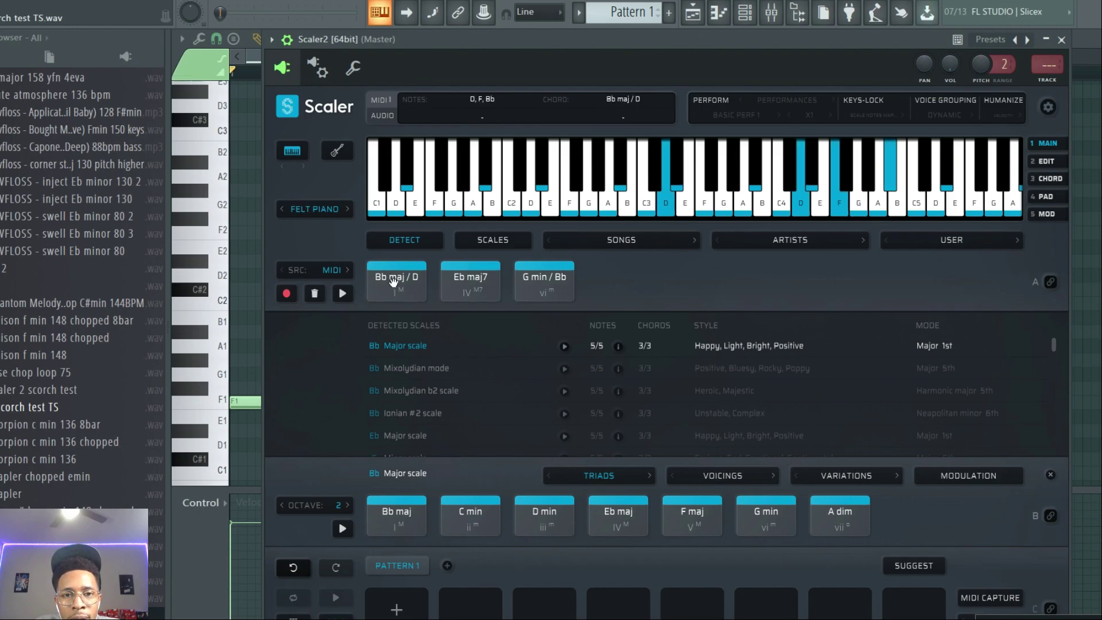
pyautogui.click(547, 284)
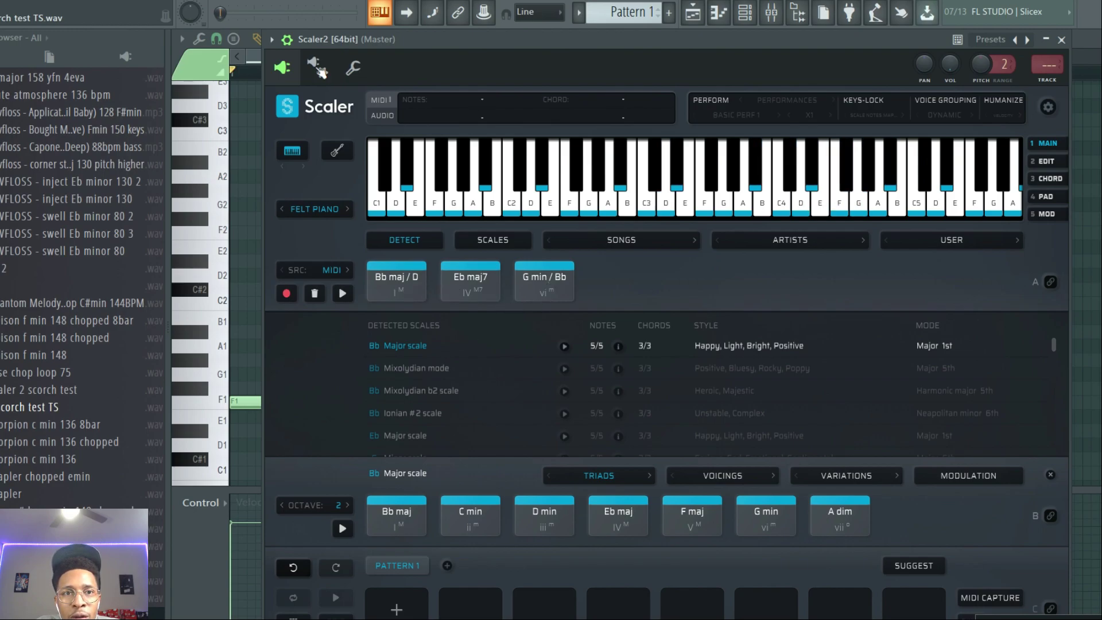
# Set the plugin wrapper's output port to none and return to Scaler's interface
pyautogui.click(317, 68)
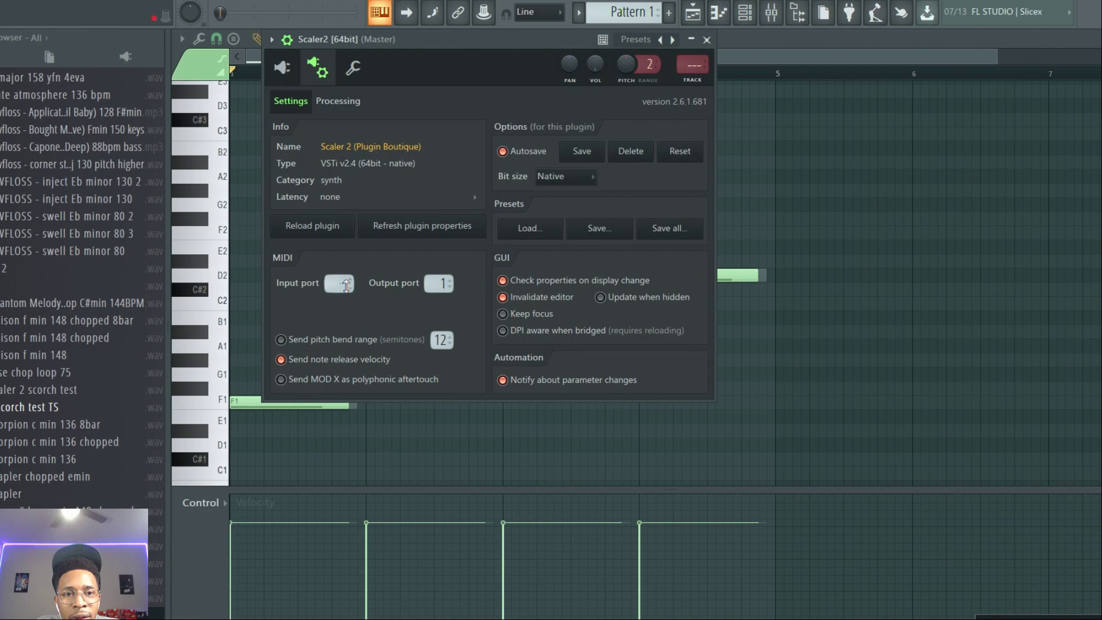
pyautogui.scroll(-1, 439, 282)
pyautogui.click(272, 67)
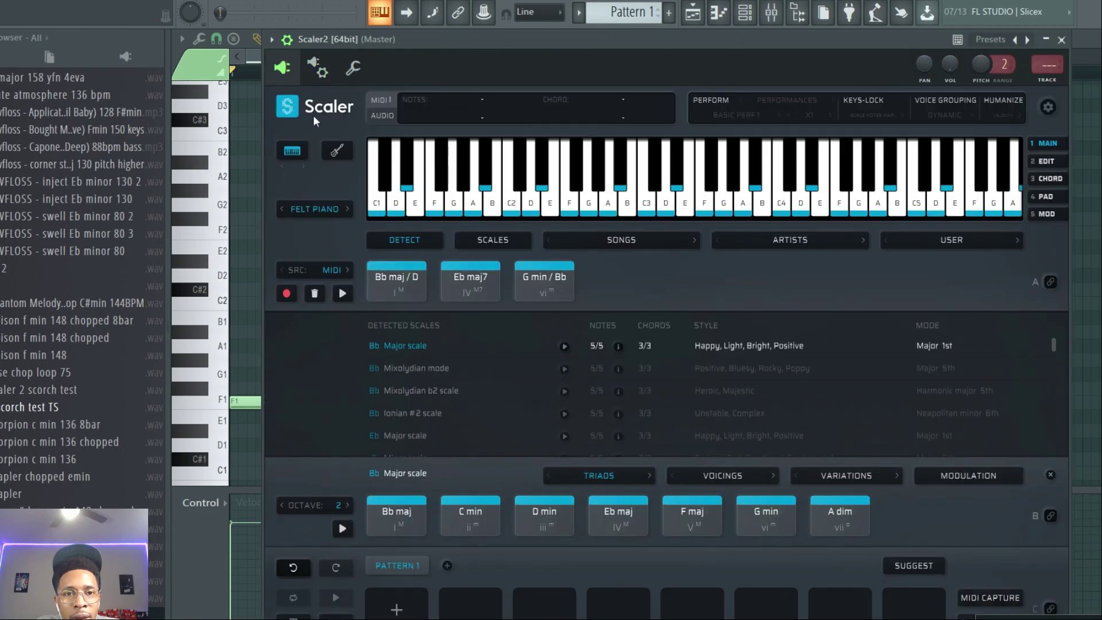
pyautogui.click(402, 281)
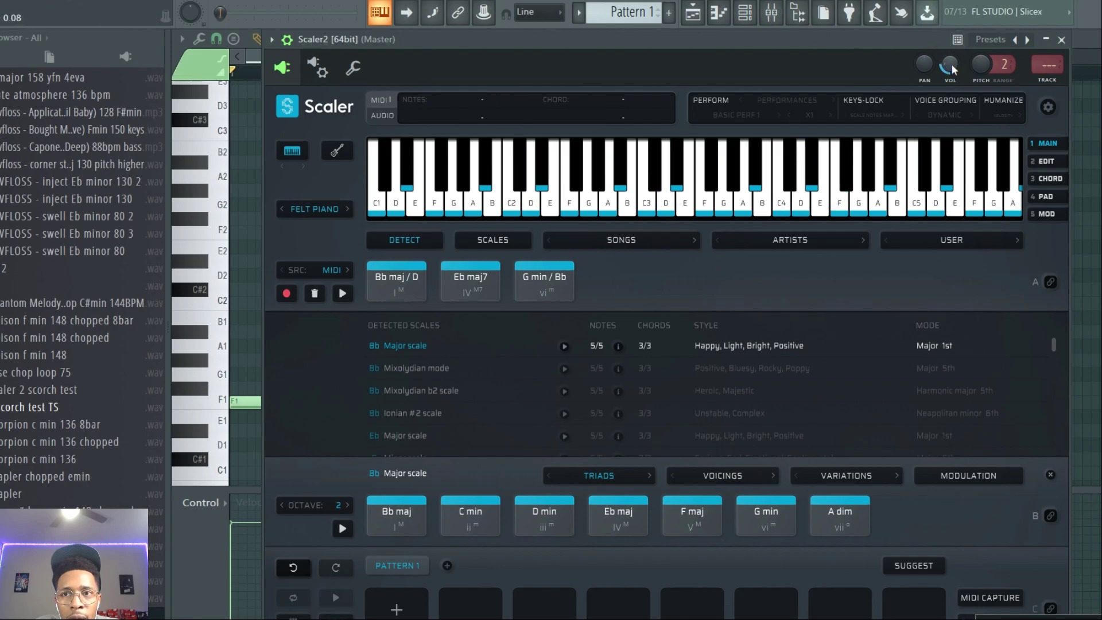
# Audition the Eb maj7, Bb maj / D and G min / Bb chords, then a single D note
pyautogui.click(491, 297)
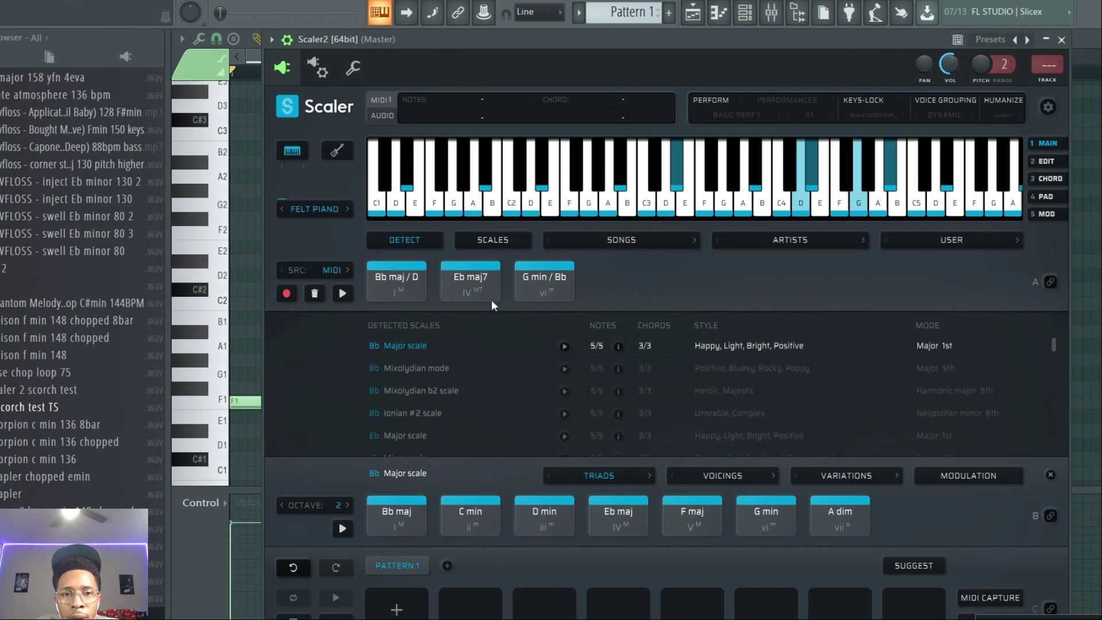
pyautogui.click(416, 283)
pyautogui.click(472, 286)
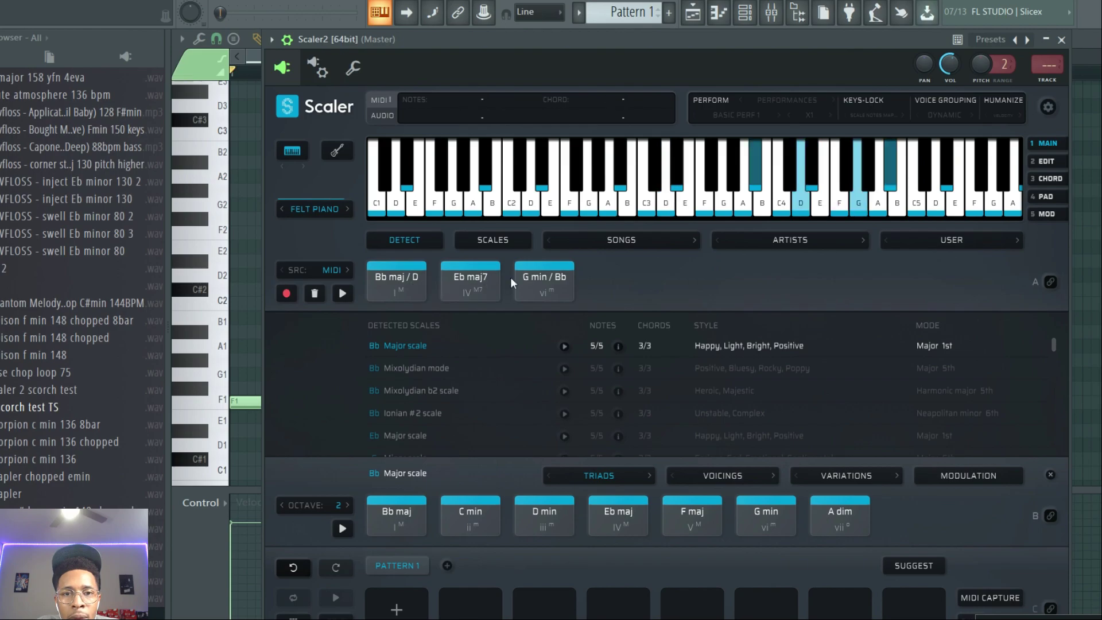
pyautogui.click(546, 279)
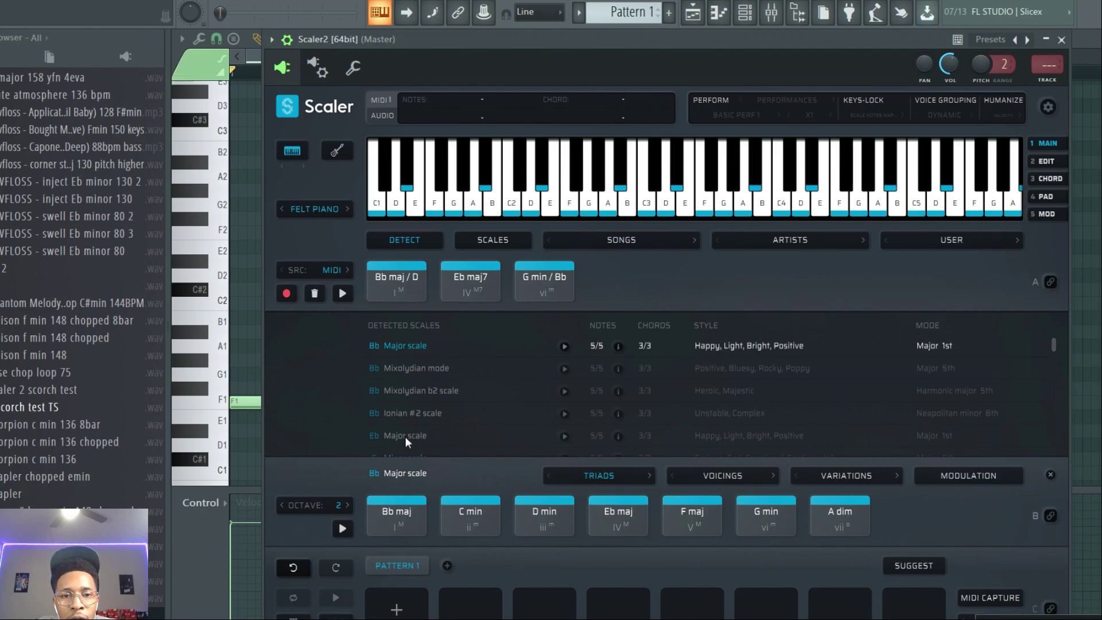
pyautogui.click(396, 282)
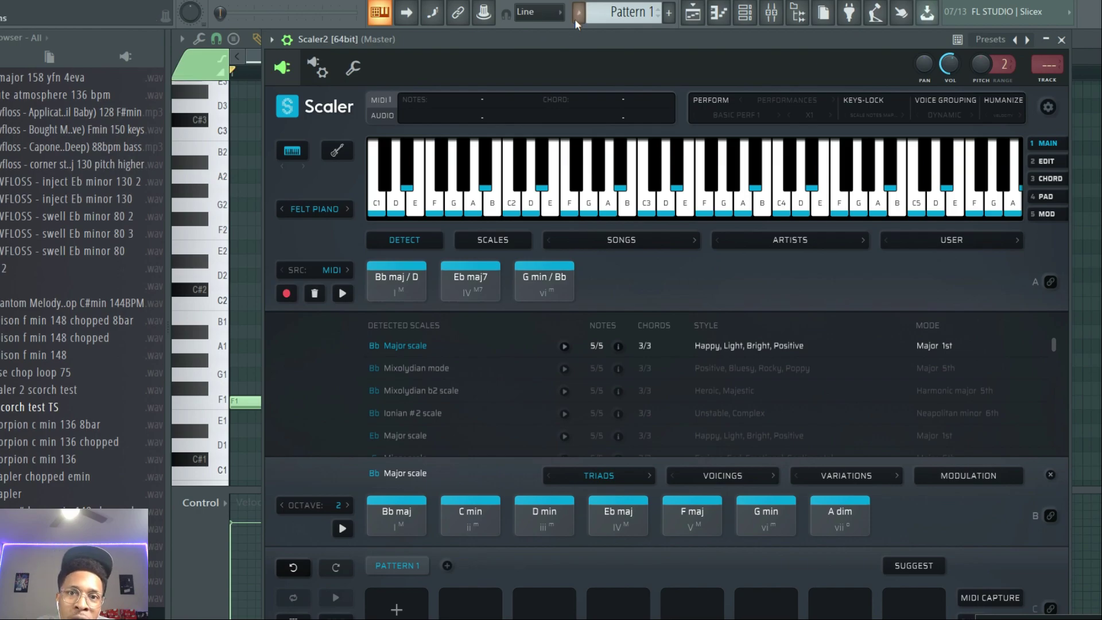
pyautogui.click(524, 213)
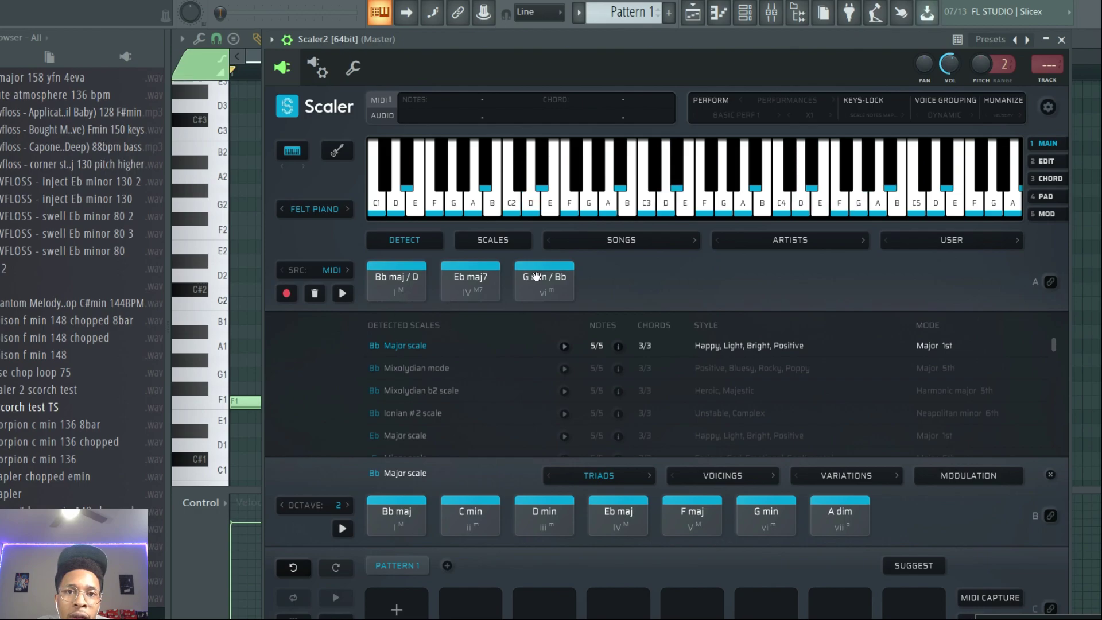
# Move Scaler beside the melody and play the Bb maj / D chord along with playback
pyautogui.moveTo(531, 39); pyautogui.dragTo(725, 292)
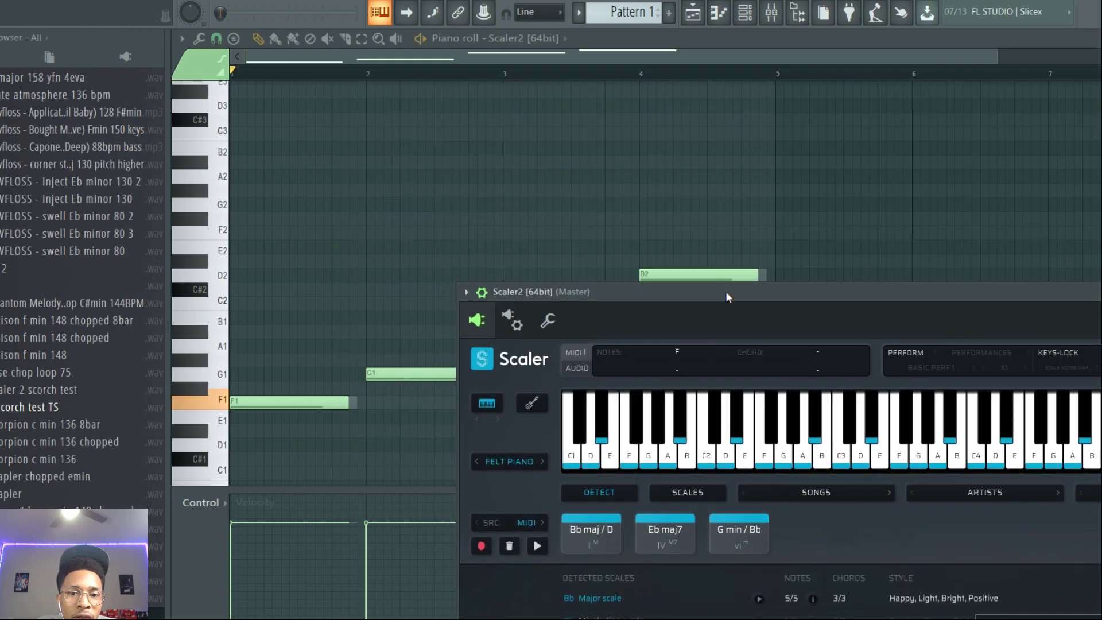
pyautogui.press('space')
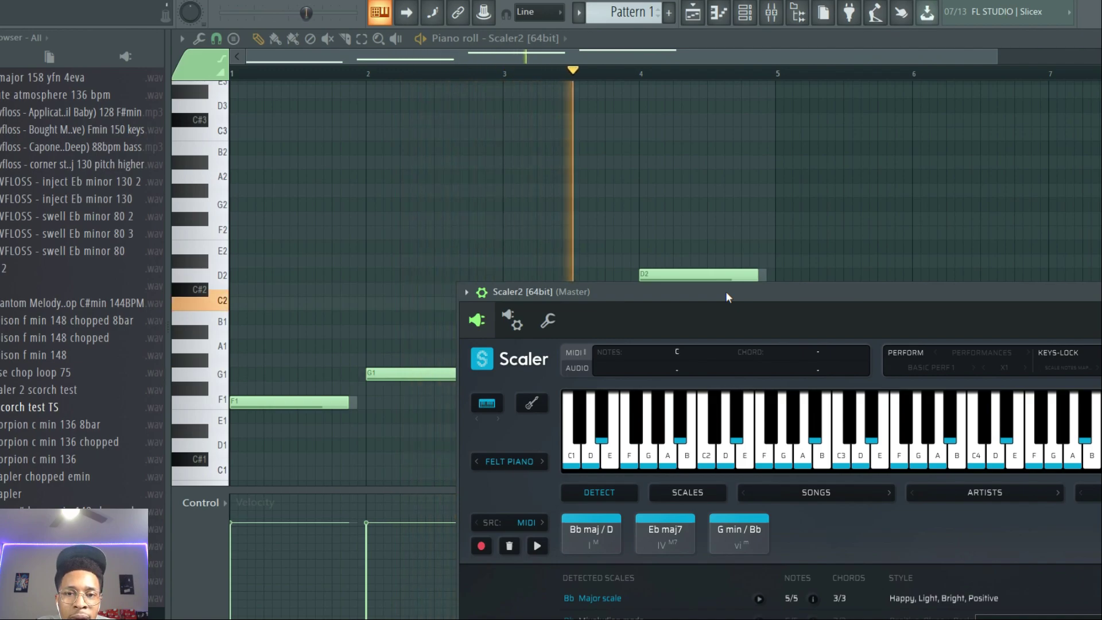
pyautogui.press('space')
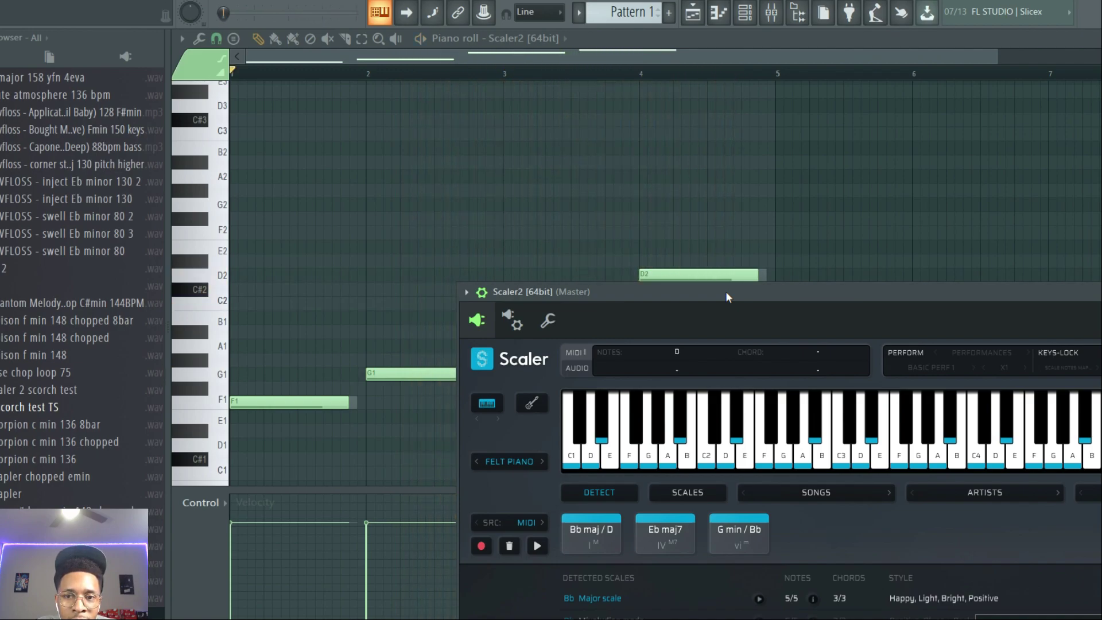
pyautogui.press('space')
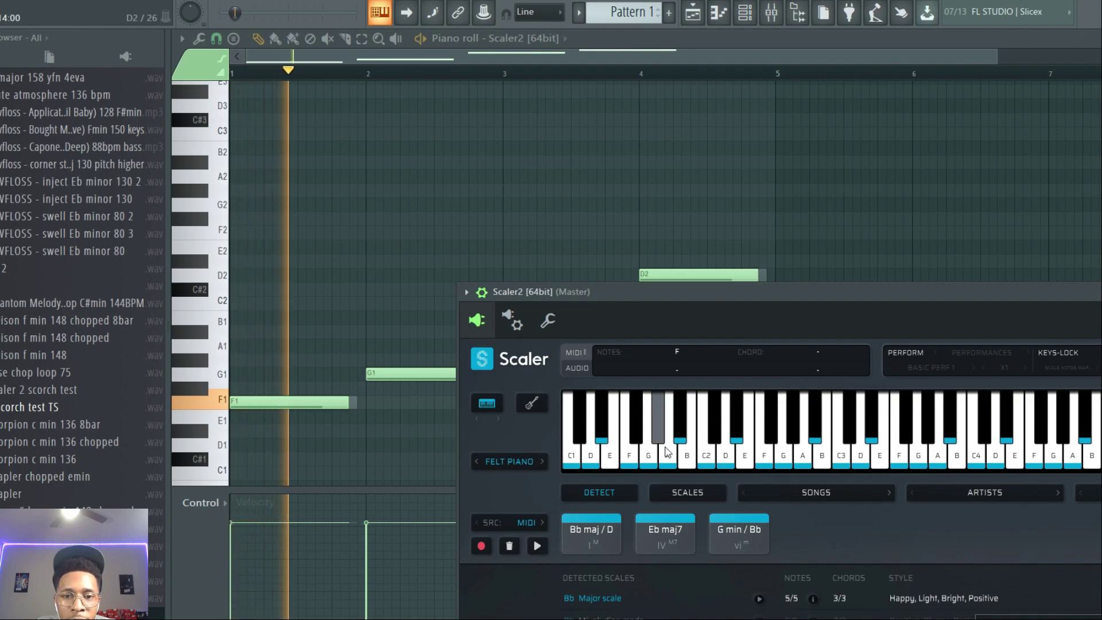
pyautogui.click(591, 533)
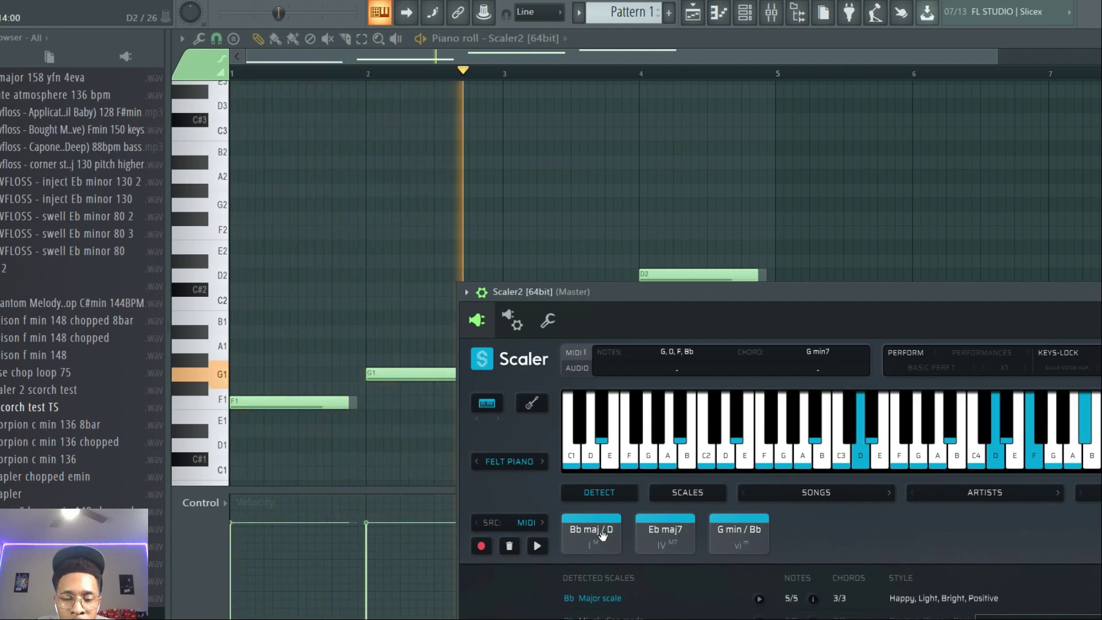
pyautogui.press('space')
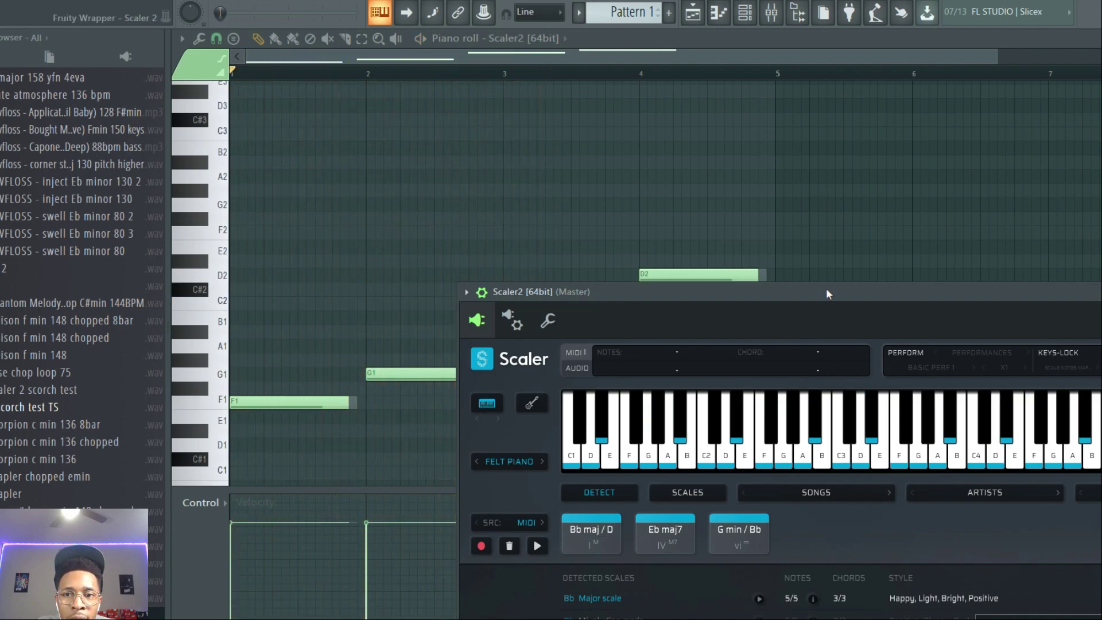
# Move Scaler up to reveal its scale list and replay the Bb maj / D chord
pyautogui.moveTo(825, 288); pyautogui.dragTo(773, 48)
pyautogui.press('space')
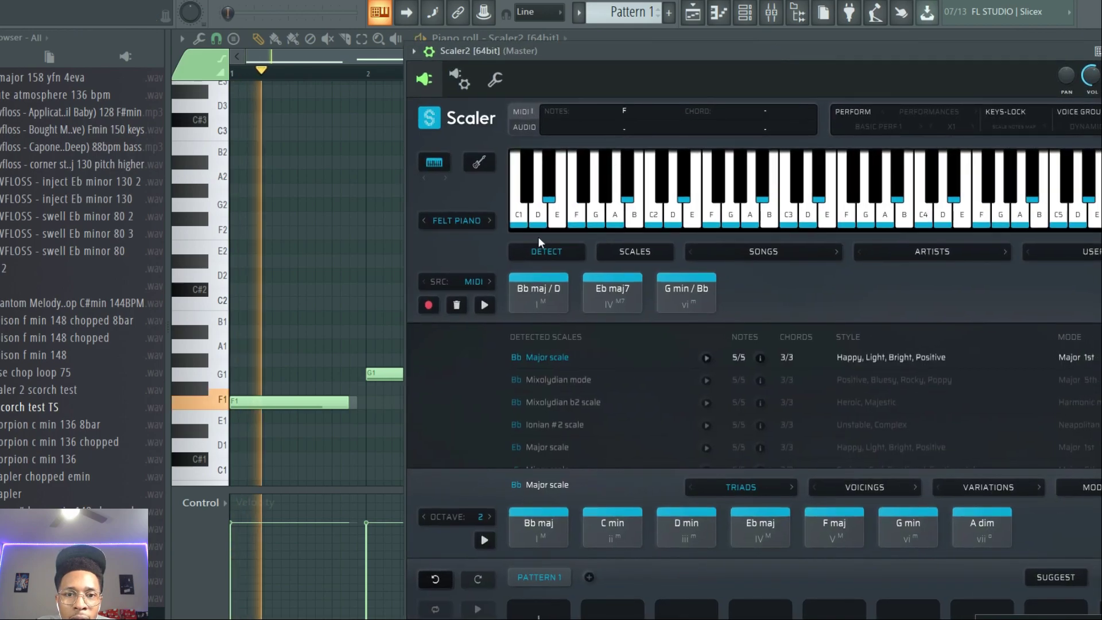
pyautogui.press('space')
pyautogui.click(536, 295)
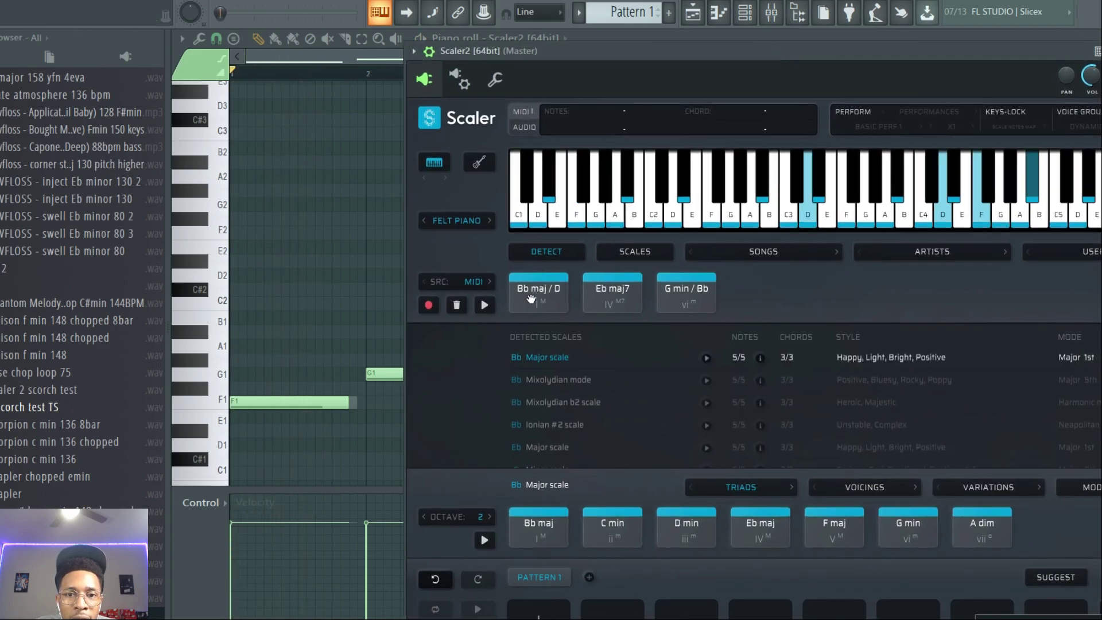
pyautogui.click(540, 298)
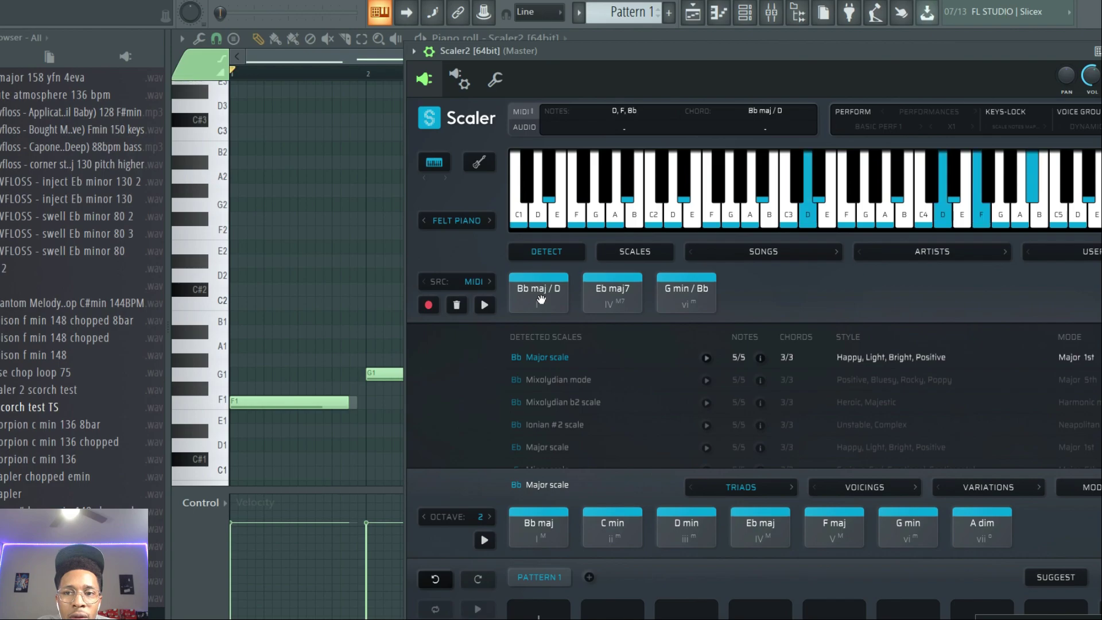
pyautogui.click(540, 298)
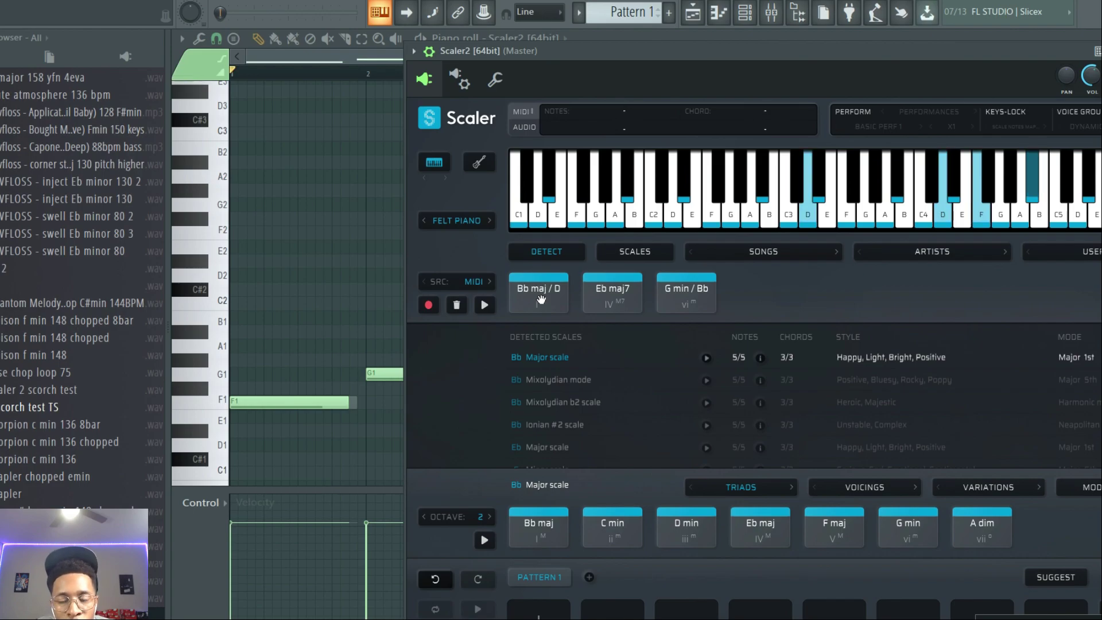